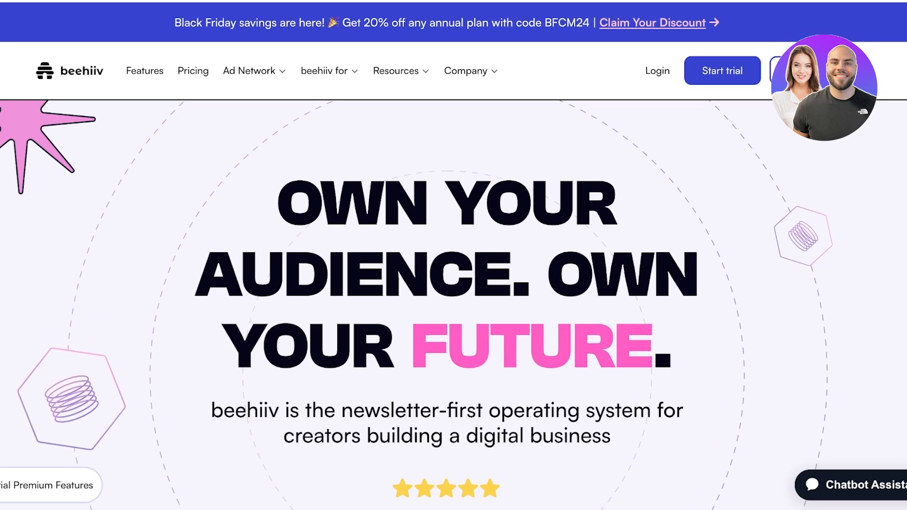
Scroll through the pricing plan cards, dismissing the premium-features popup
scroll(447, 283, "down", 1)
scroll(414, 285, "down", 1)
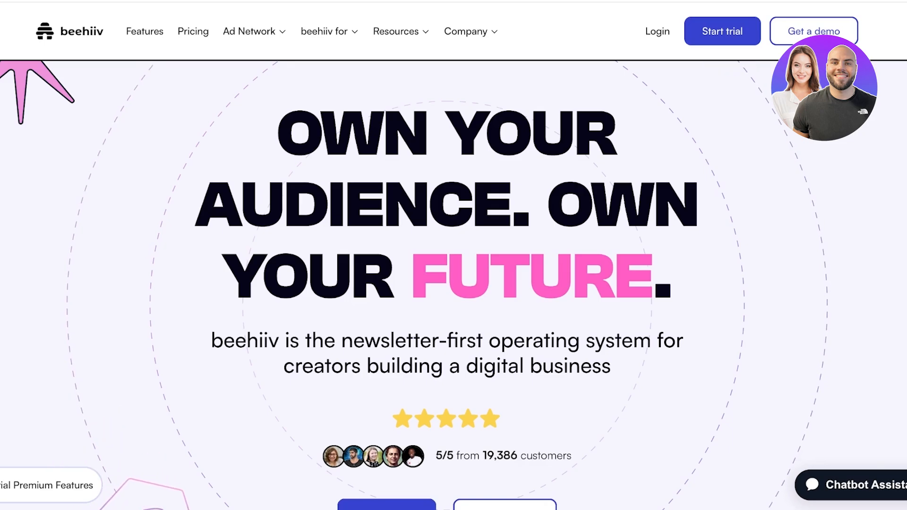
scroll(447, 284, "down", 3)
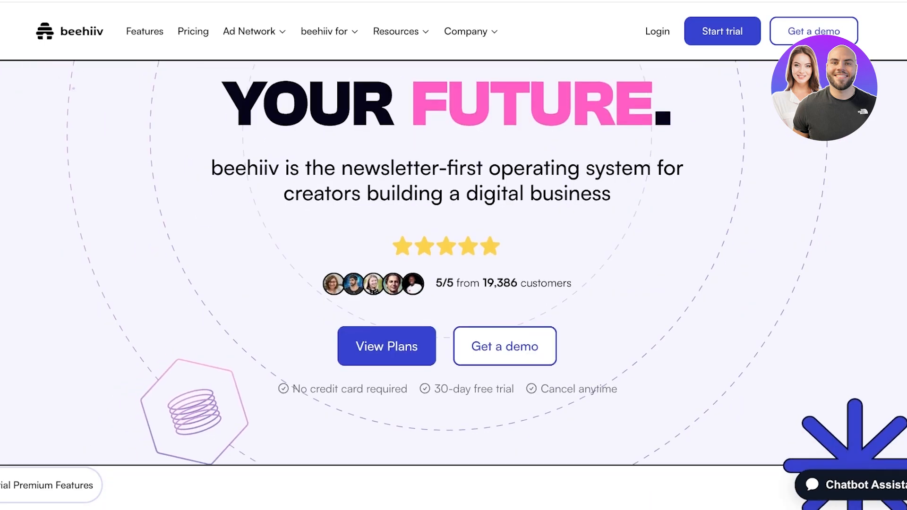
scroll(661, 105, "down", 10)
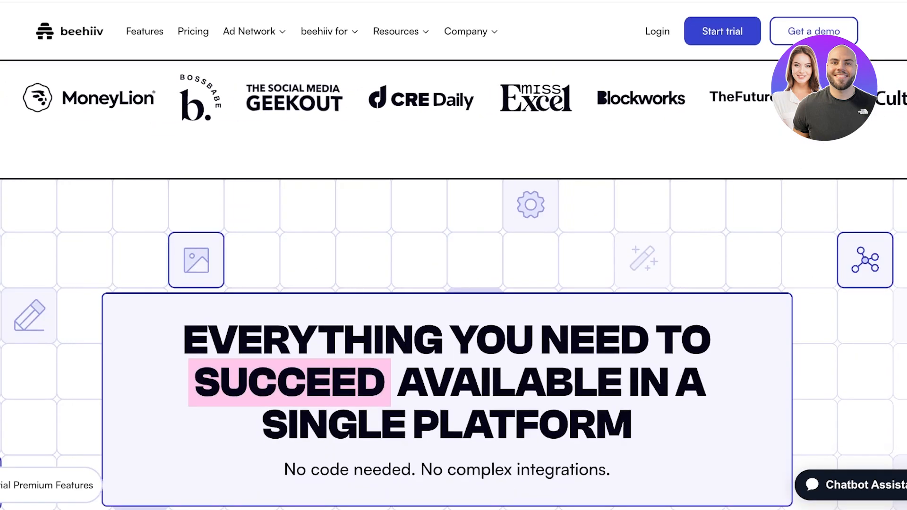
scroll(454, 283, "down", 1)
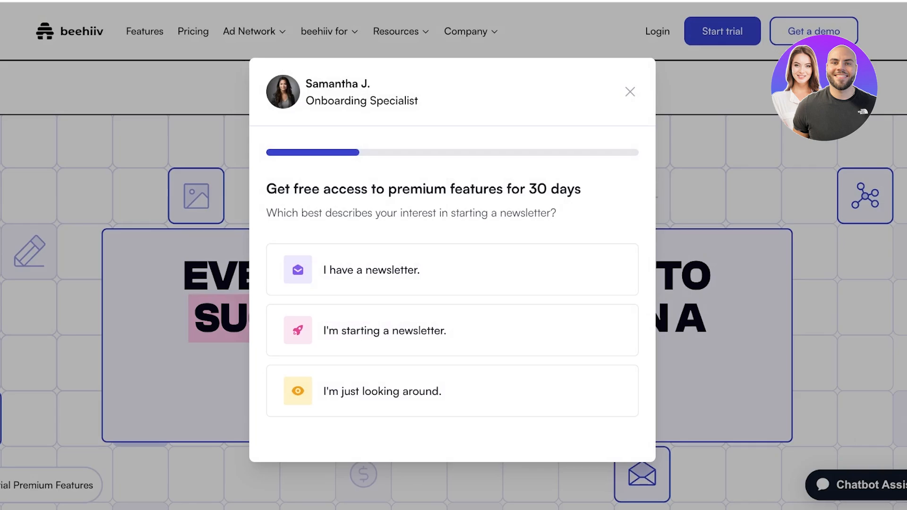
key("Escape")
Review the remaining plan details further down the pricing page
scroll(454, 283, "down", 8)
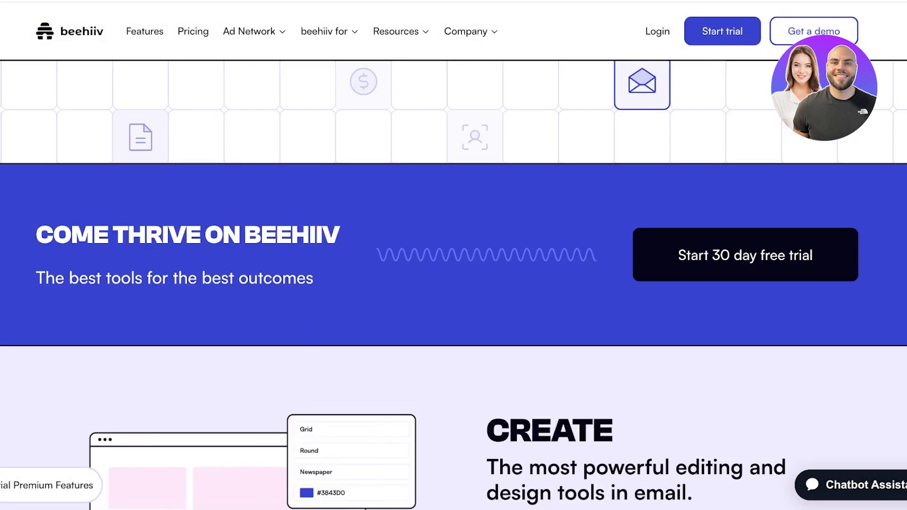
scroll(453, 283, "down", 8)
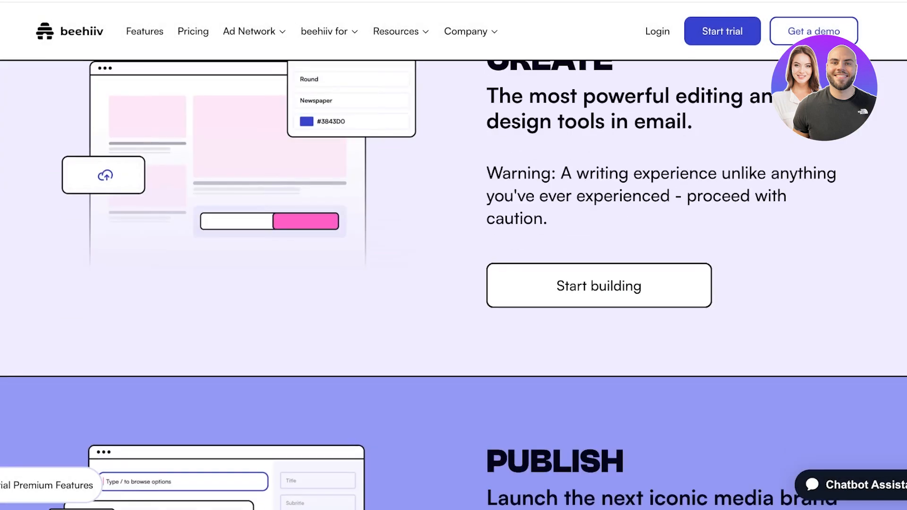
scroll(453, 283, "down", 12)
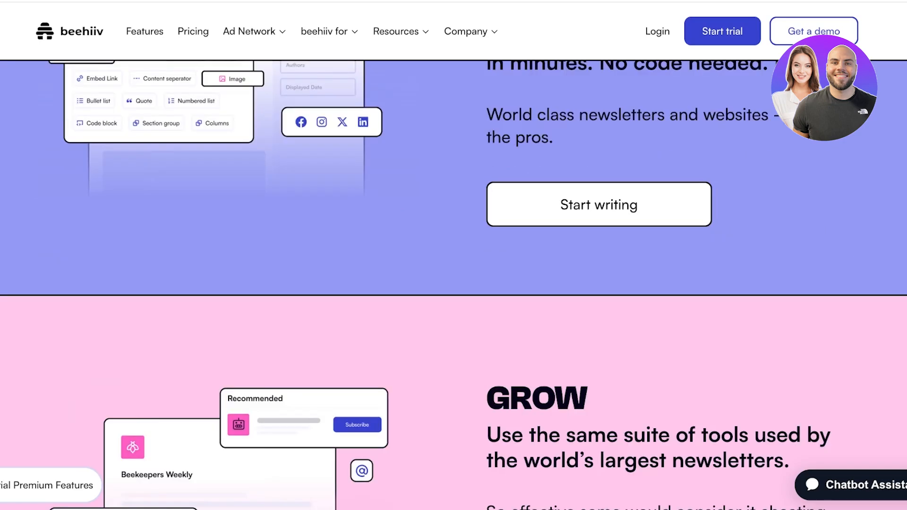
scroll(453, 283, "down", 3)
scroll(453, 283, "down", 6)
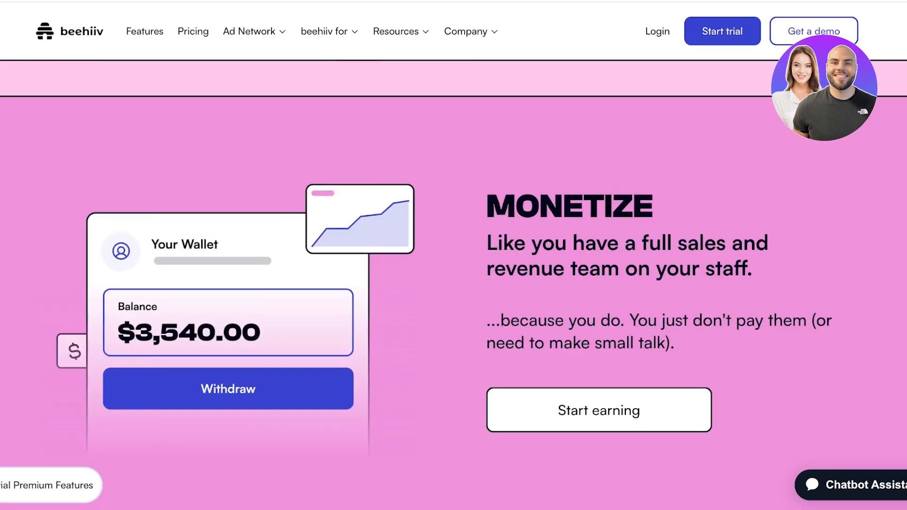
scroll(454, 284, "down", 8)
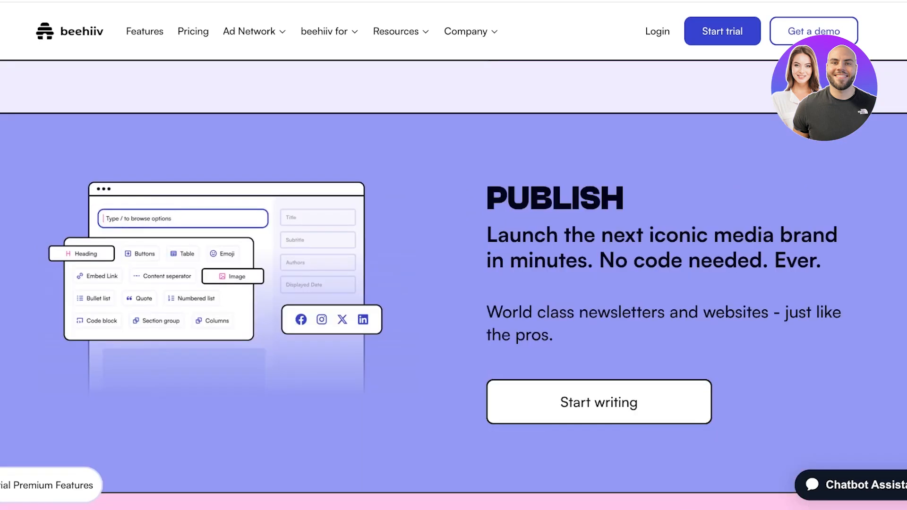
scroll(661, 347, "up", 15)
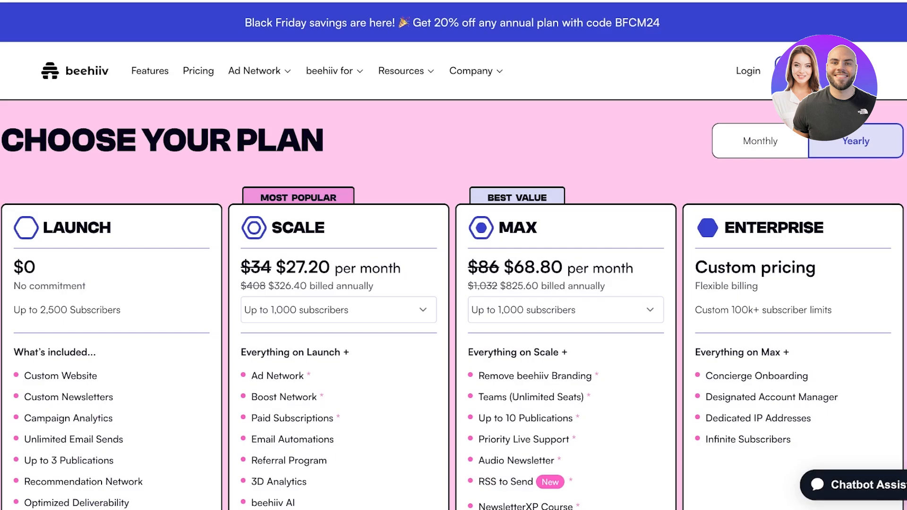
scroll(453, 255, "down", 10)
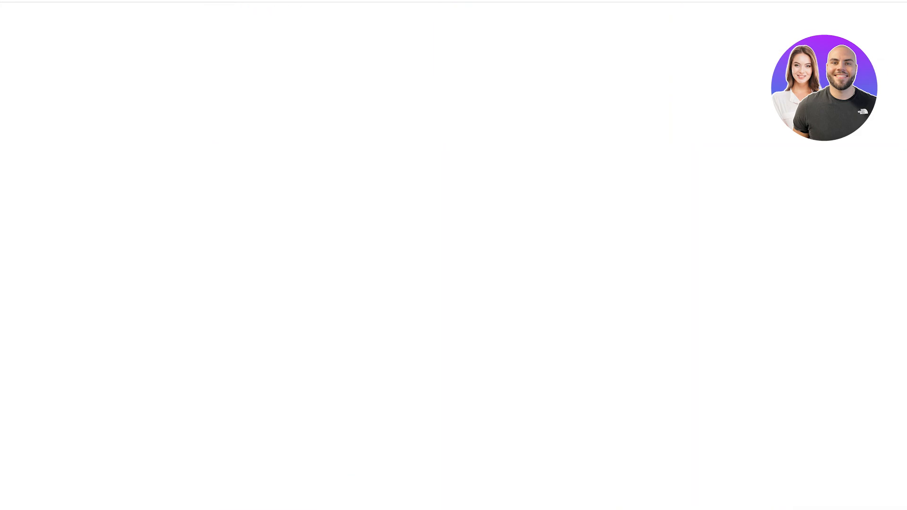
scroll(453, 255, "up", 8)
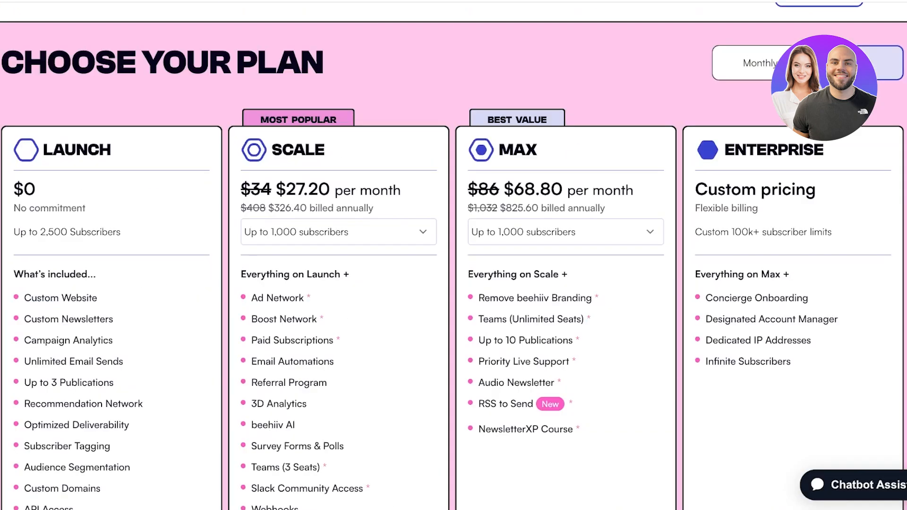
scroll(453, 255, "down", 2)
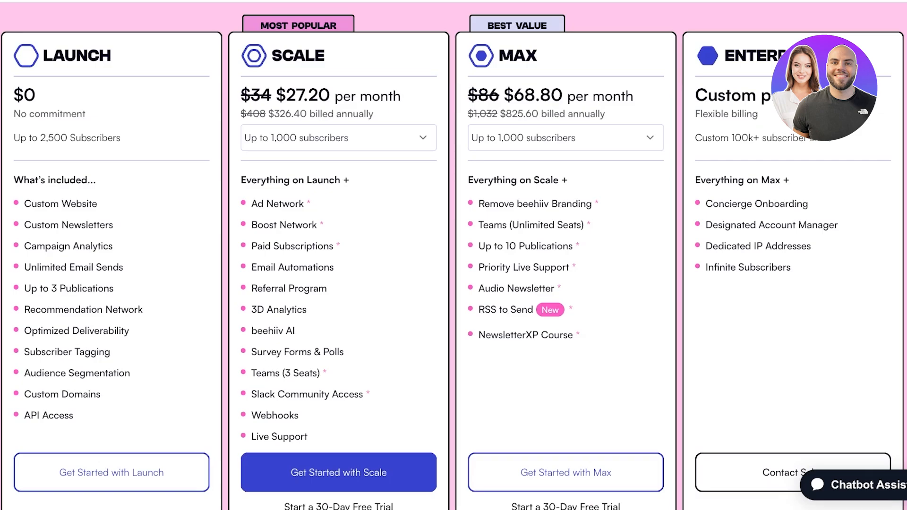
scroll(453, 255, "down", 3)
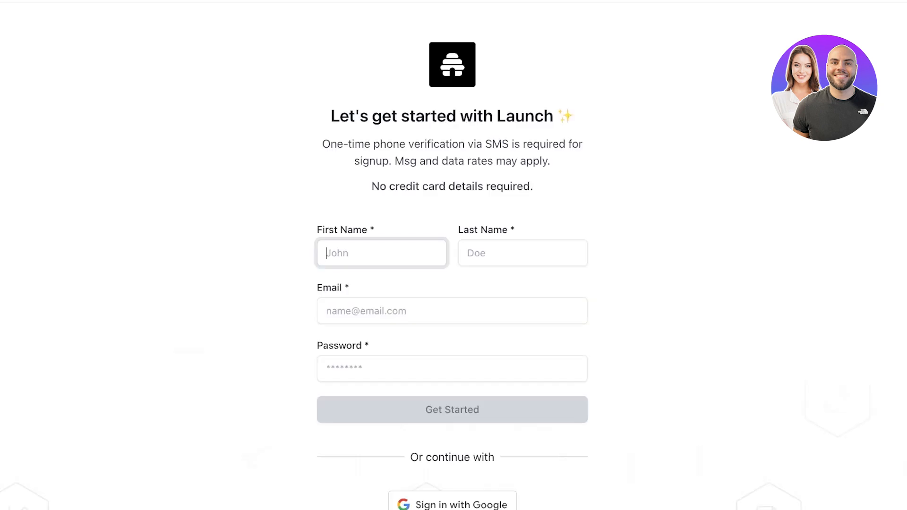
Clear the partially entered first name in the Launch signup form
type("Li")
key("ctrl+a")
key("BackSpace")
scroll(451, 256, "down", 3)
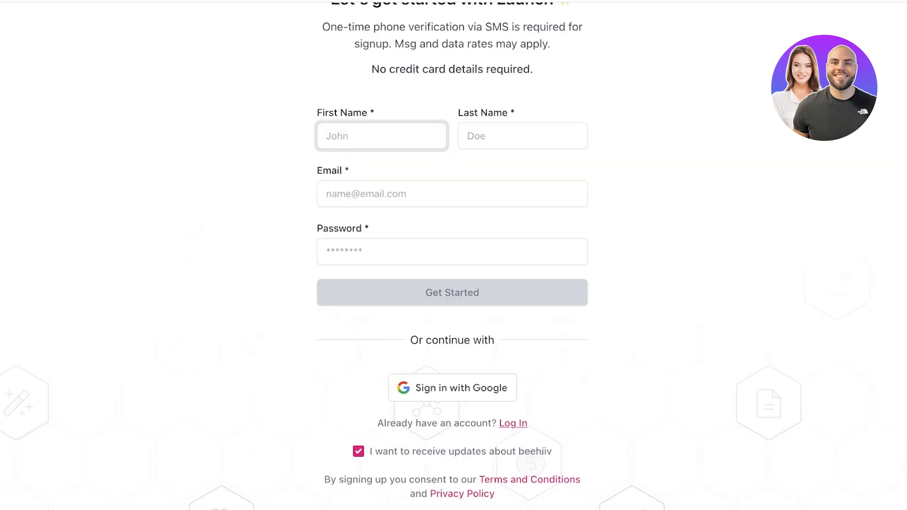
scroll(452, 255, "down", 1)
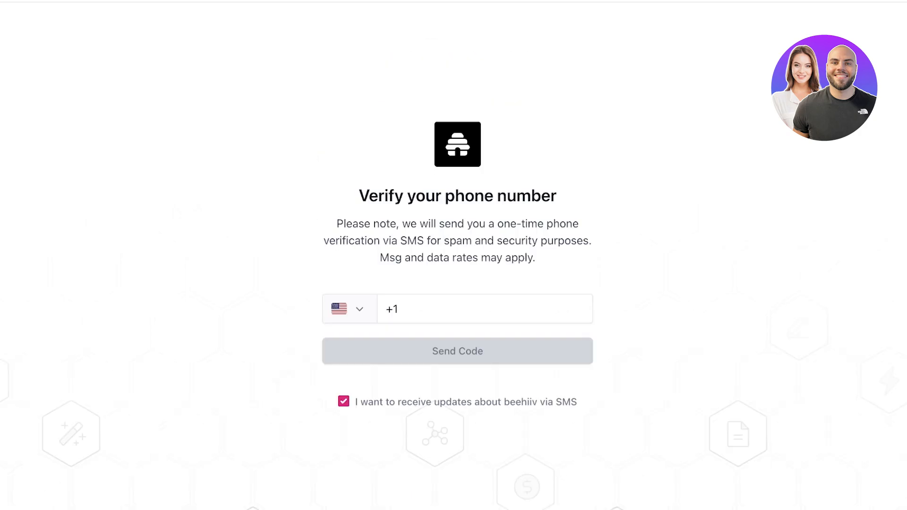
Set the phone country code to Pakistan +92
left_click(349, 308)
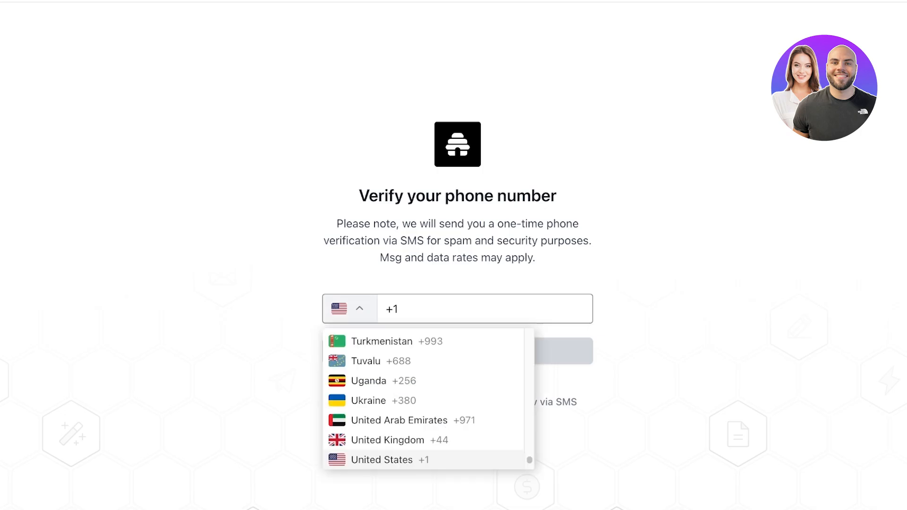
scroll(425, 379, "down", 4)
key("p")
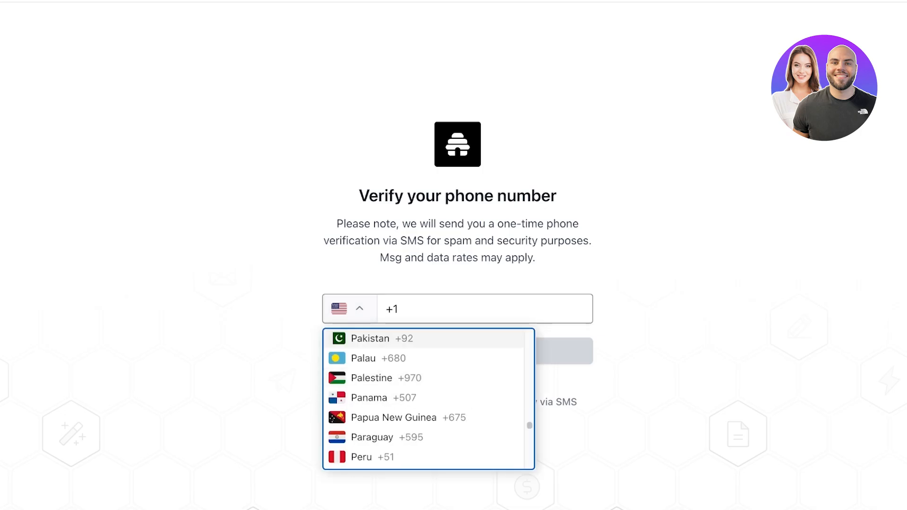
key("Return")
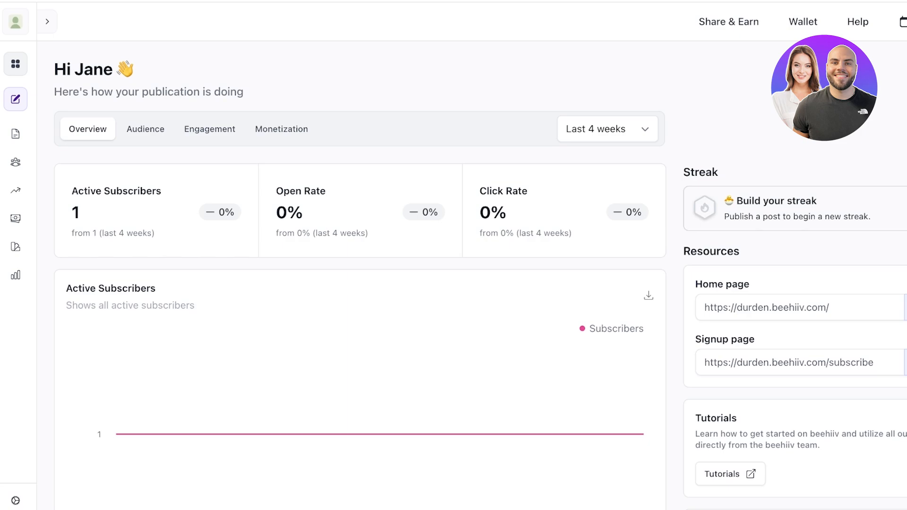
Expand the navigation sidebar and open the account menu from the profile avatar
left_click(15, 22)
left_click(16, 63)
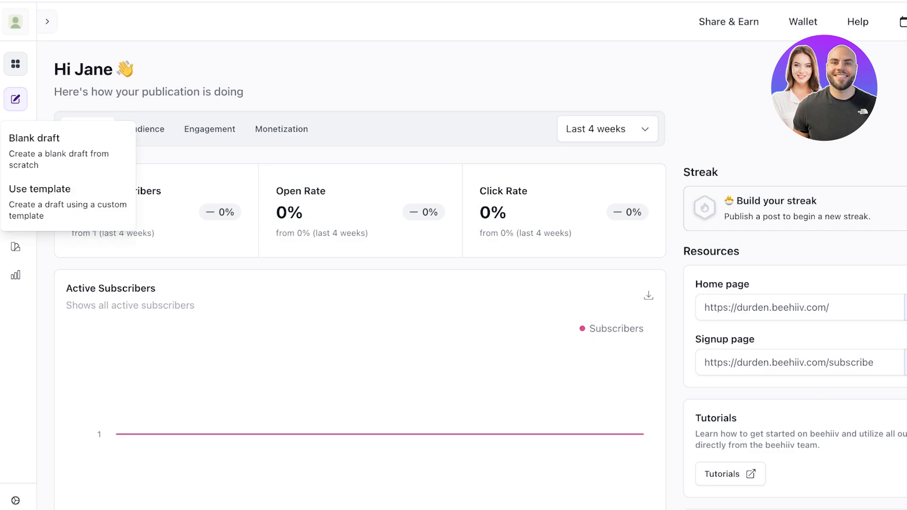
left_click(47, 22)
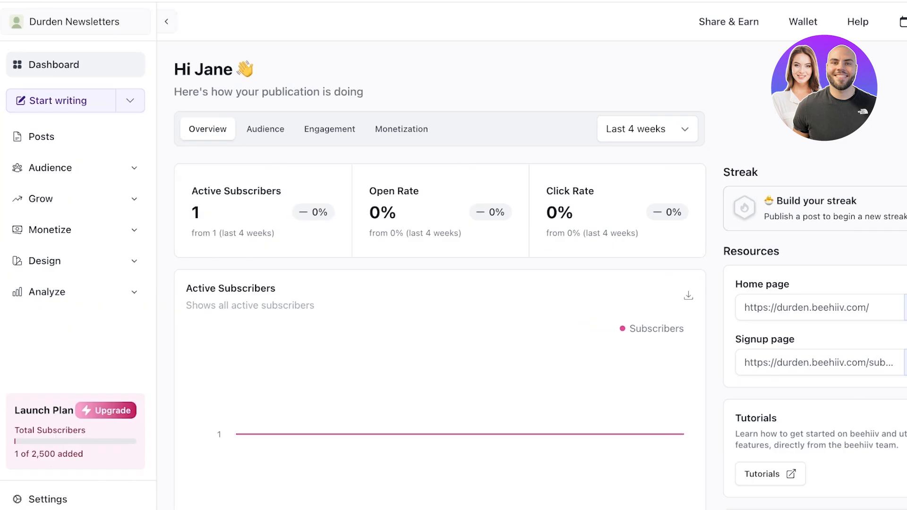
left_click(75, 22)
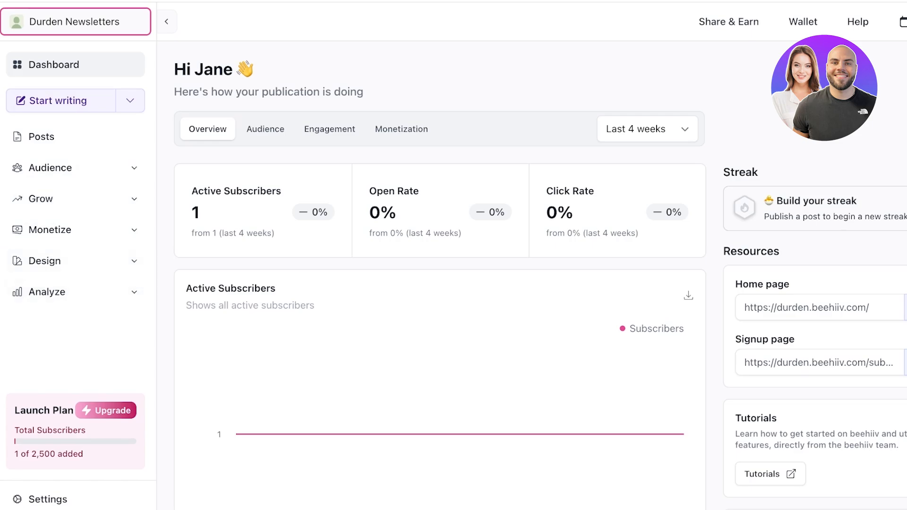
left_click(878, 22)
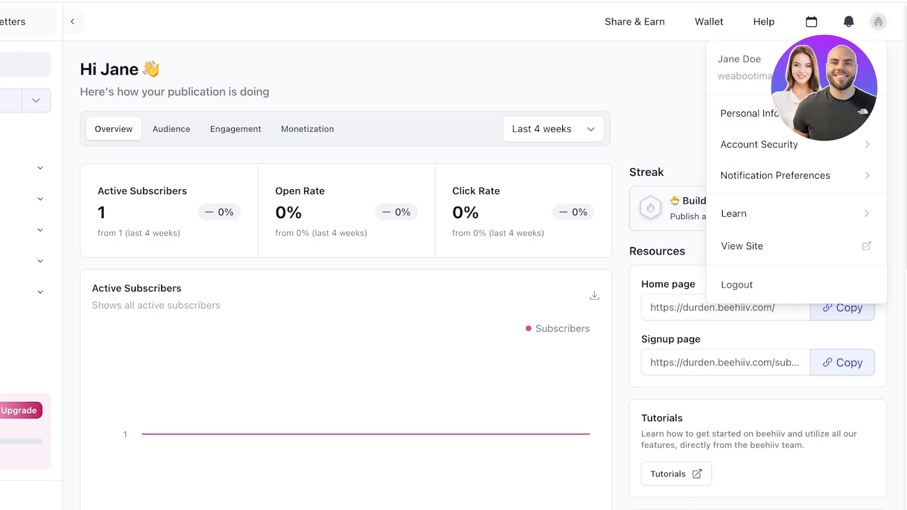
key("Escape")
left_click(878, 22)
left_click(750, 113)
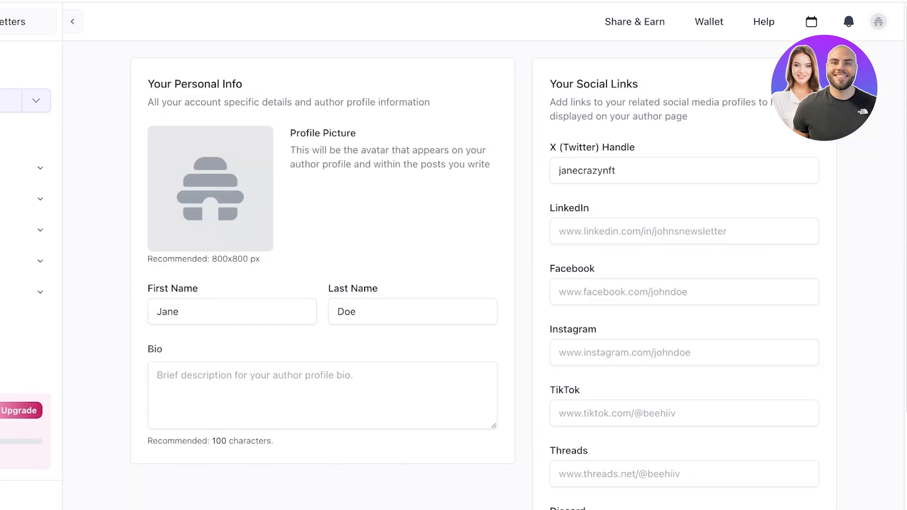
scroll(481, 274, "down", 2)
scroll(482, 274, "up", 2)
scroll(482, 274, "down", 2)
scroll(481, 274, "up", 2)
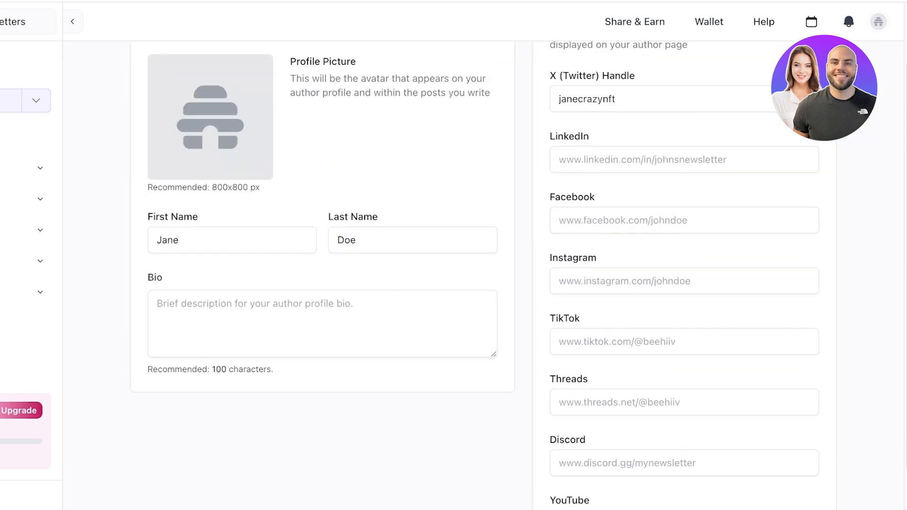
left_click(878, 22)
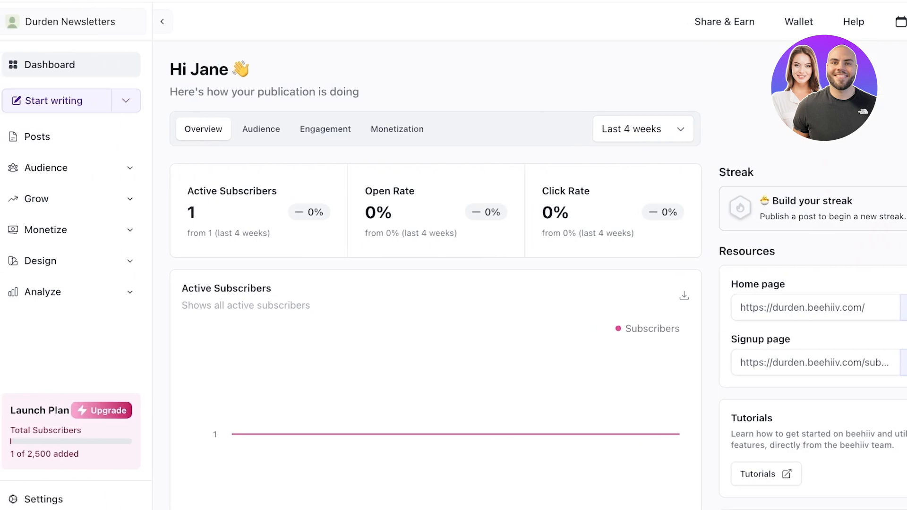
Dismiss the new-draft choices, then open Audience > Subscribers
left_click(36, 100)
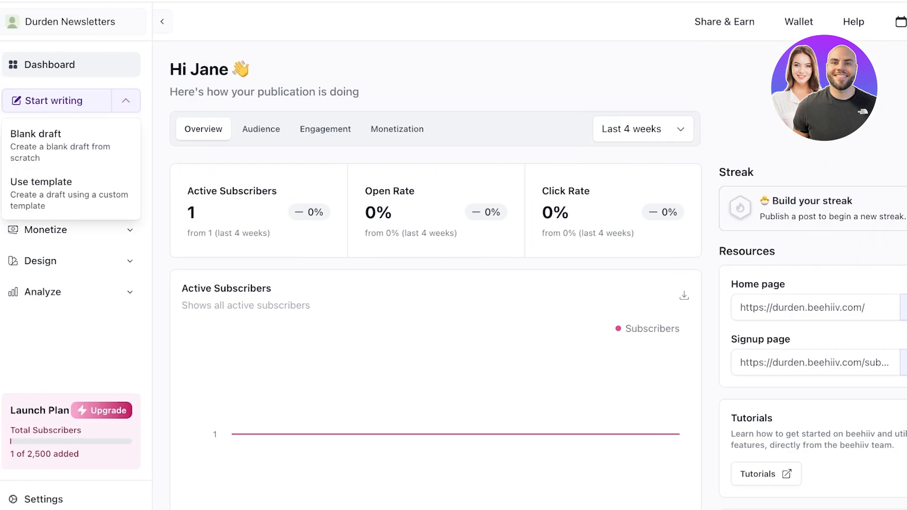
left_click(85, 21)
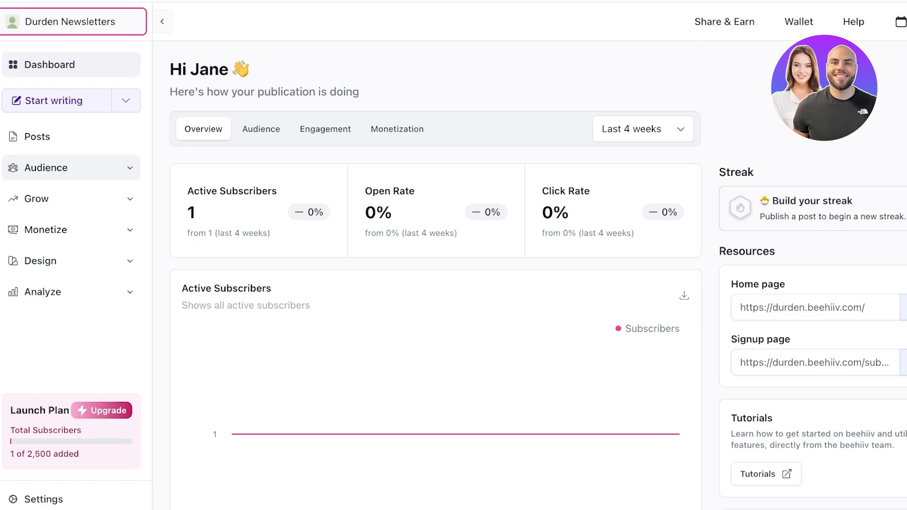
left_click(71, 168)
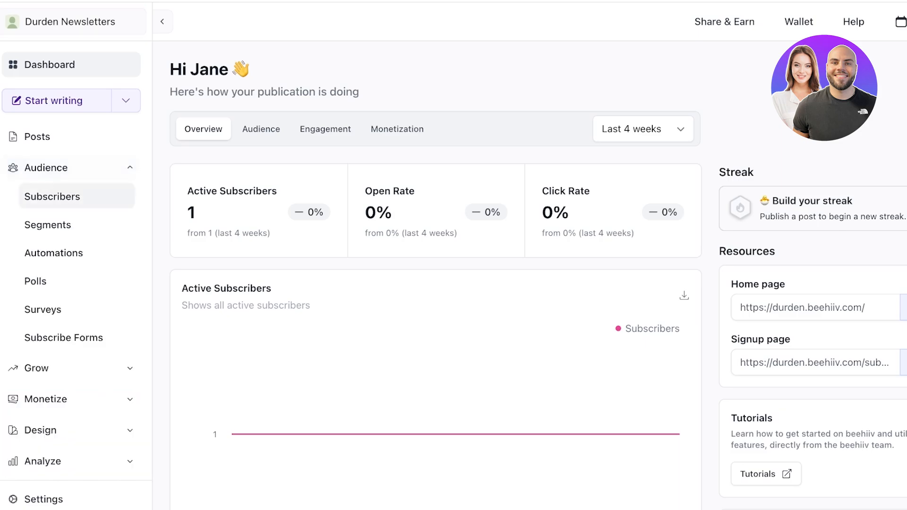
left_click(71, 196)
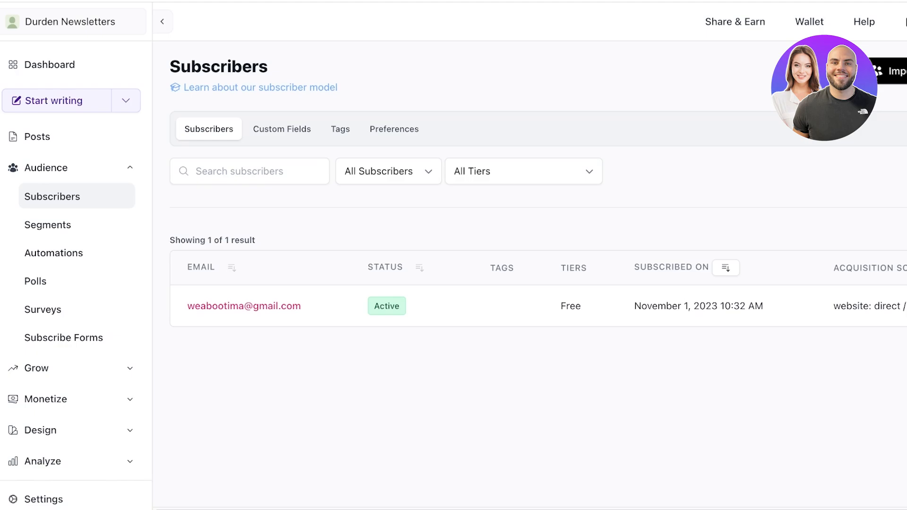
Start a new subscribers import using the copy-and-paste email list method
left_click(895, 71)
scroll(612, 274, "down", 3)
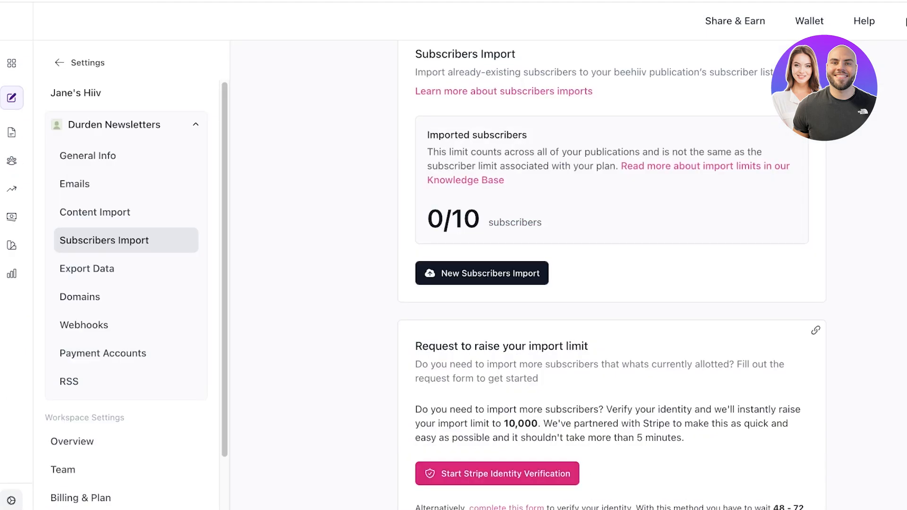
scroll(612, 274, "up", 3)
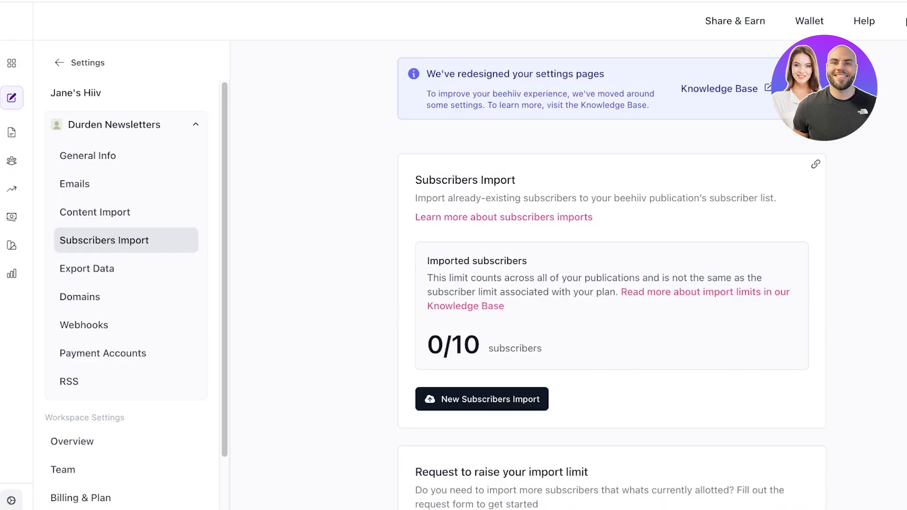
scroll(612, 274, "down", 10)
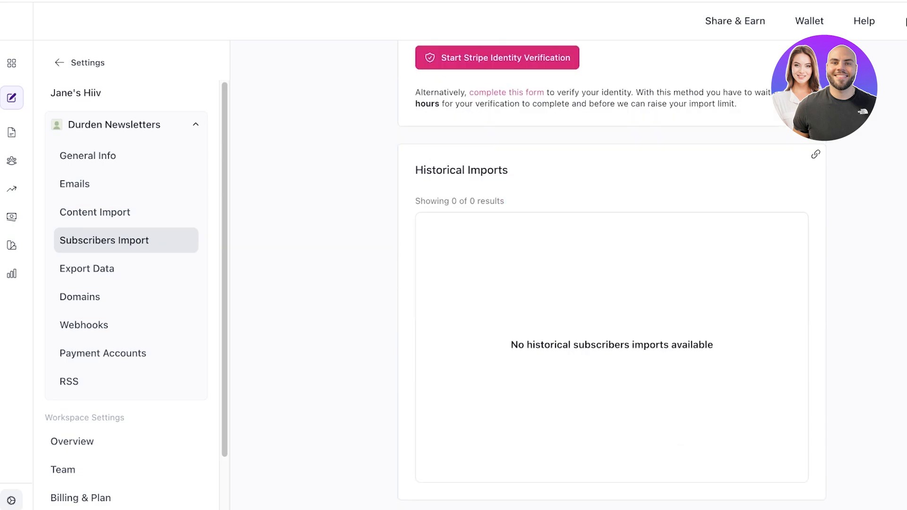
scroll(612, 274, "up", 10)
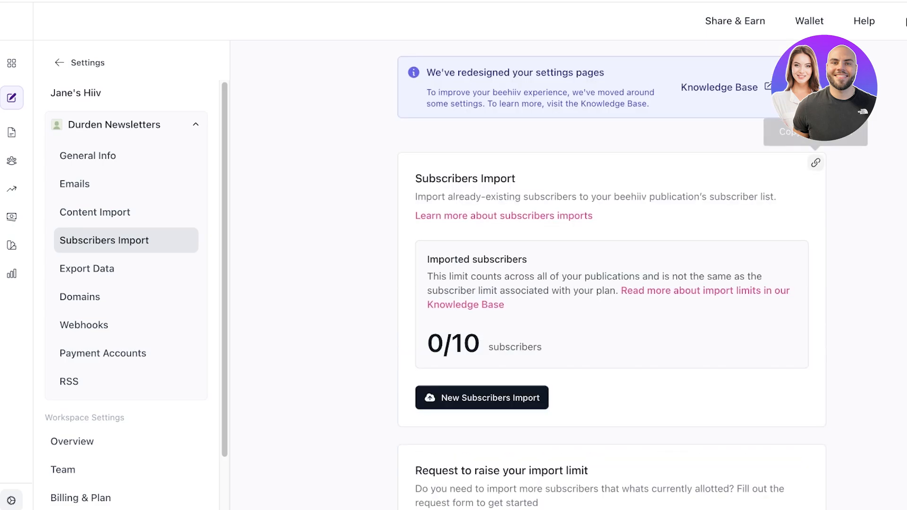
left_click(482, 398)
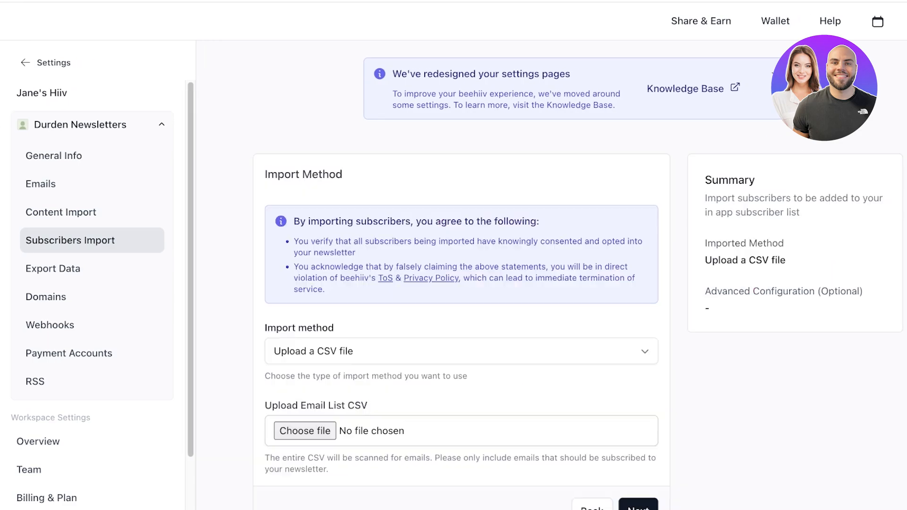
scroll(496, 284, "down", 2)
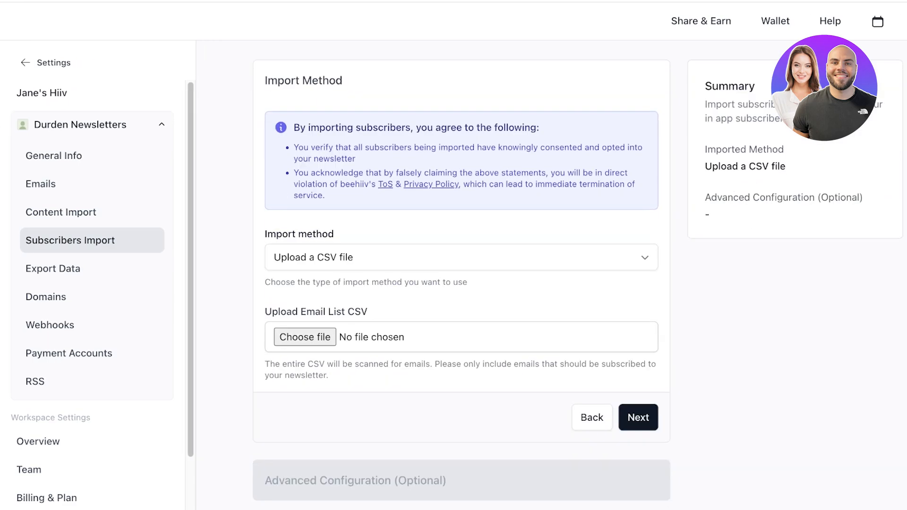
left_click(461, 258)
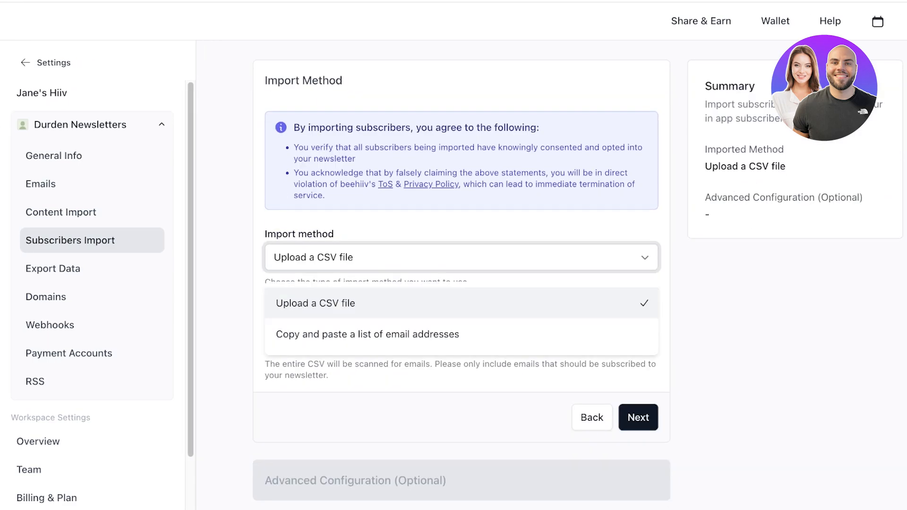
left_click(367, 334)
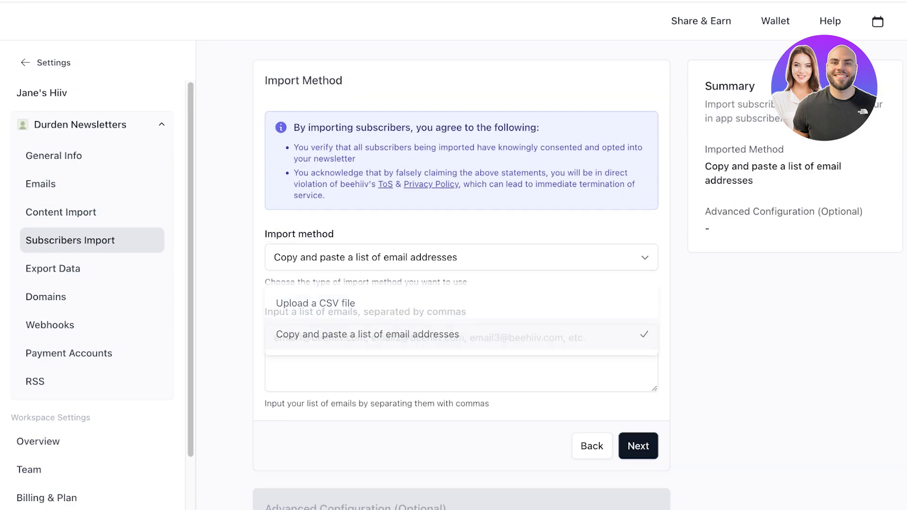
left_click(461, 358)
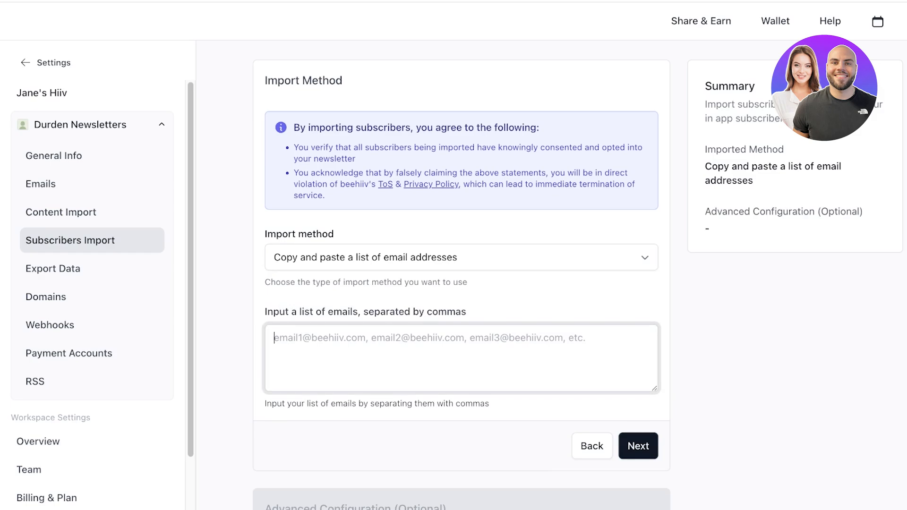
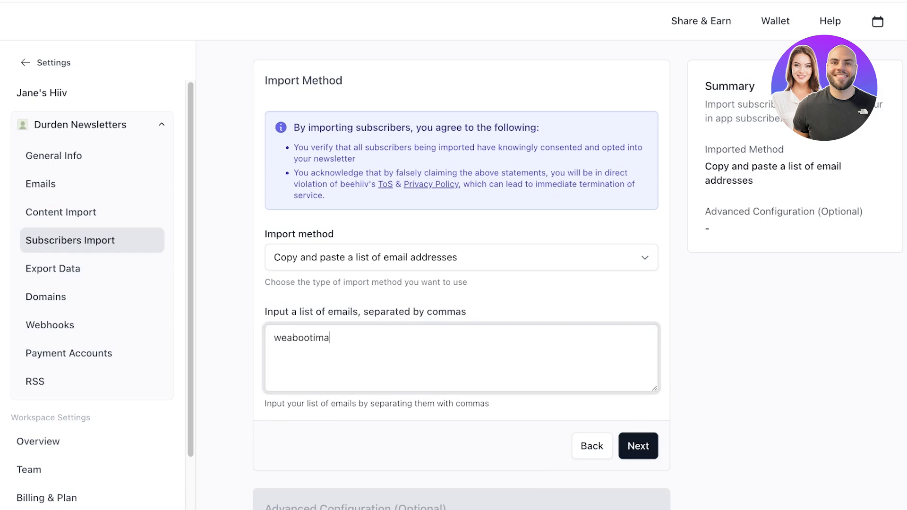
Enter two subscriber e-mail addresses and confirm the import
key("Return")
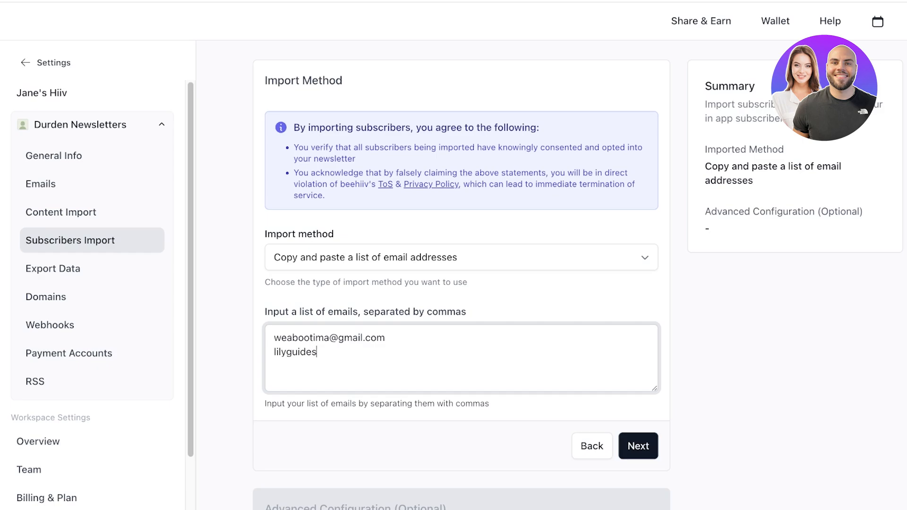
key("Return")
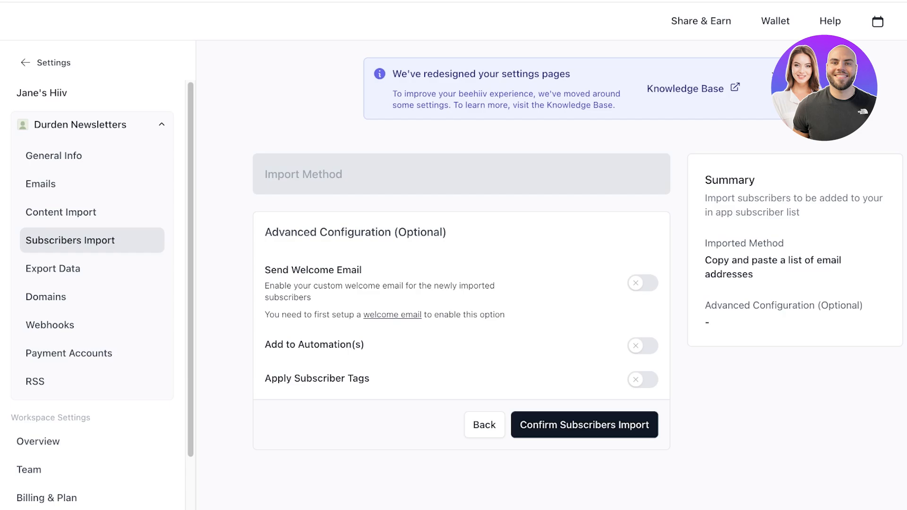
left_click(585, 425)
left_click(737, 305)
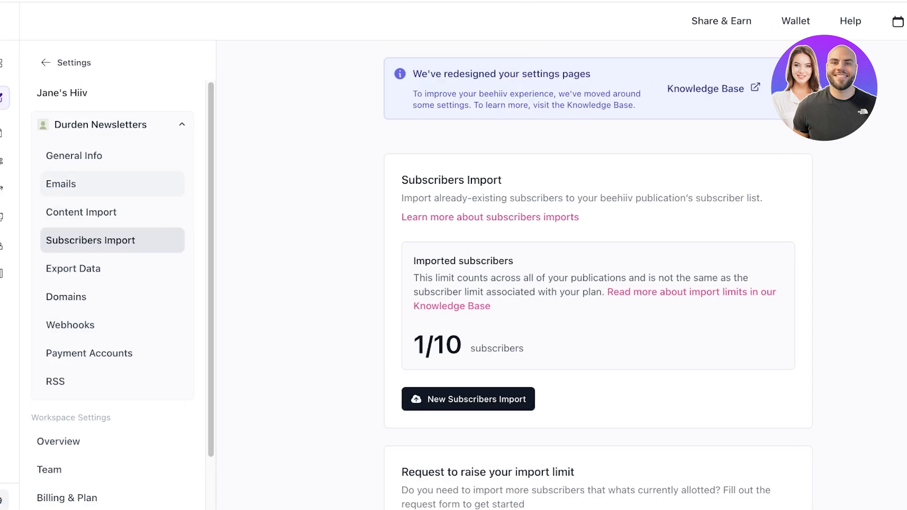
Reach the Templates page through the new-post options' Use template choice
left_click(14, 98)
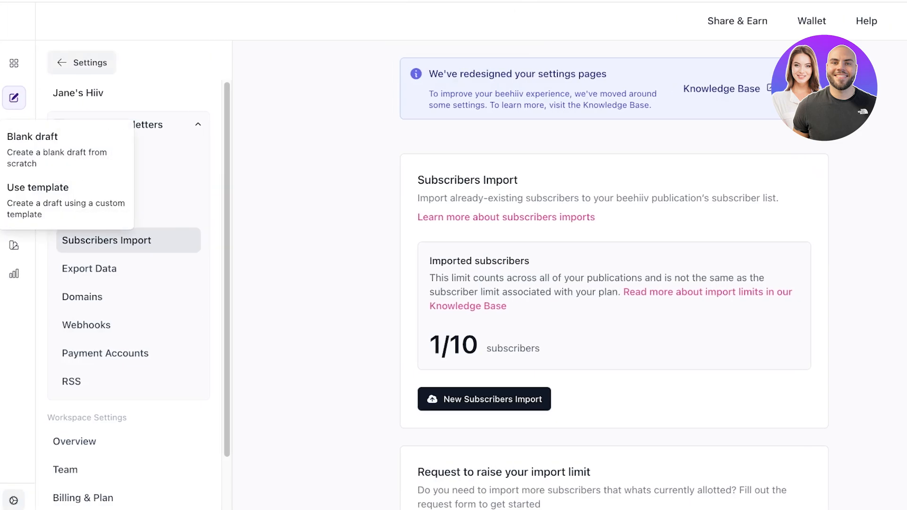
left_click(81, 62)
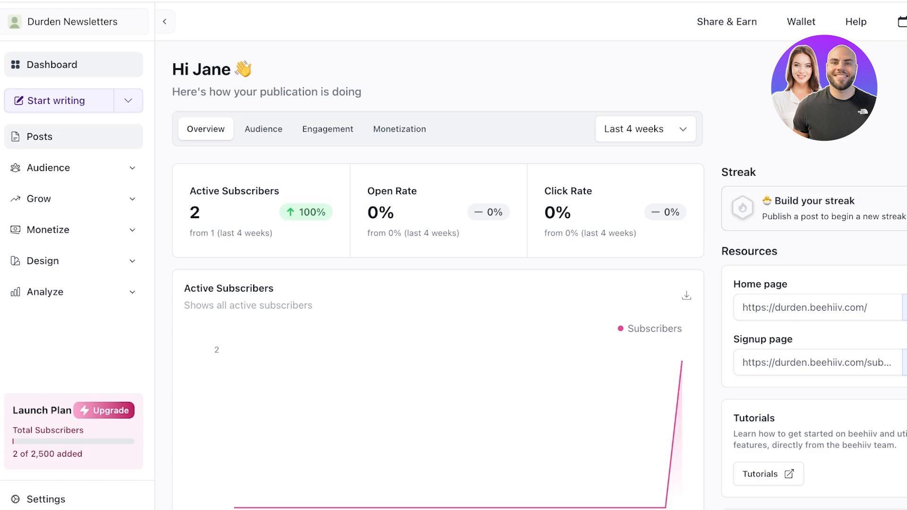
left_click(128, 101)
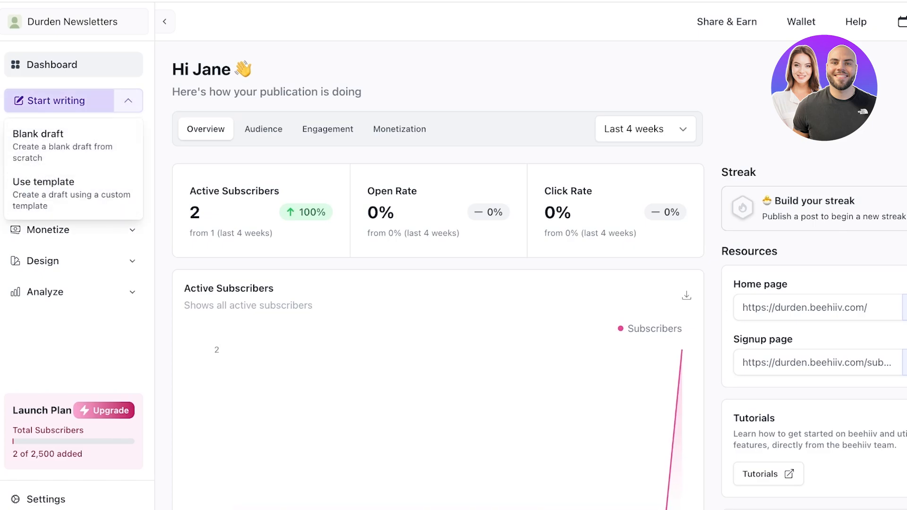
left_click(59, 101)
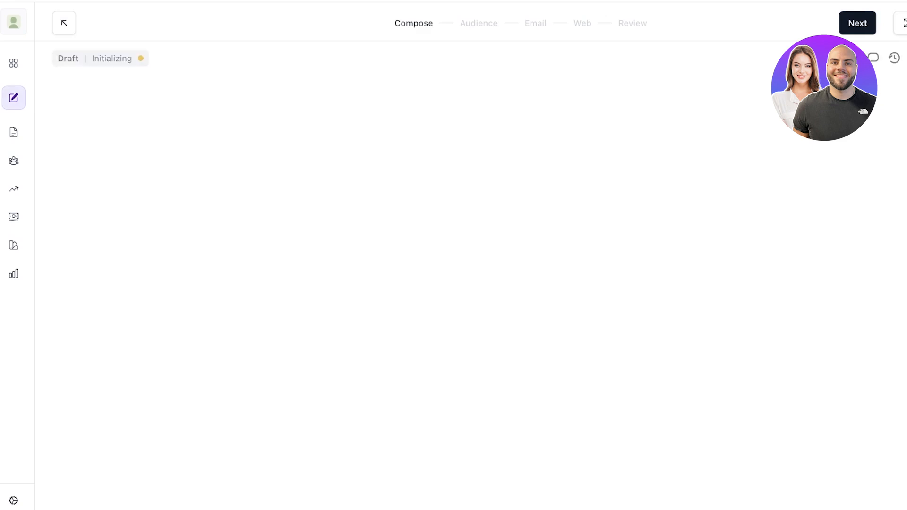
left_click(14, 98)
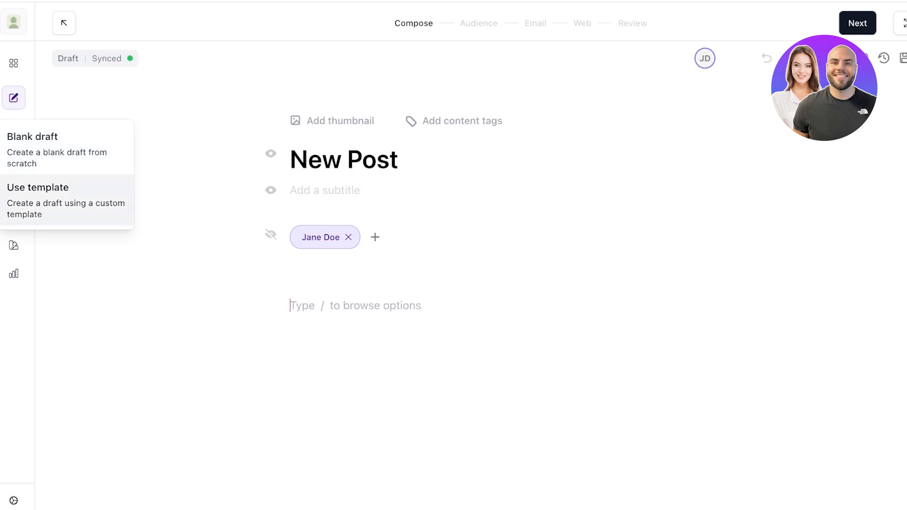
left_click(43, 199)
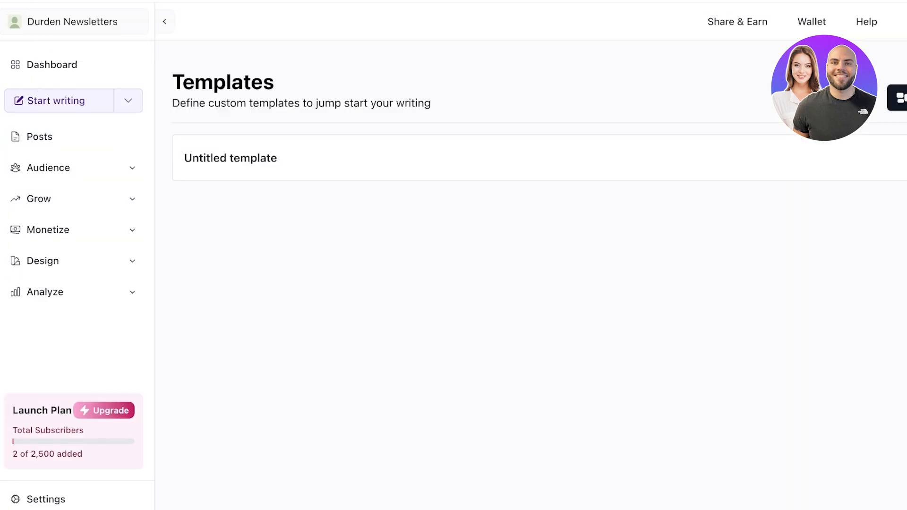
Create a new custom template named 'Monthly Newsletter'
scroll(529, 283, "right", 2)
left_click(855, 98)
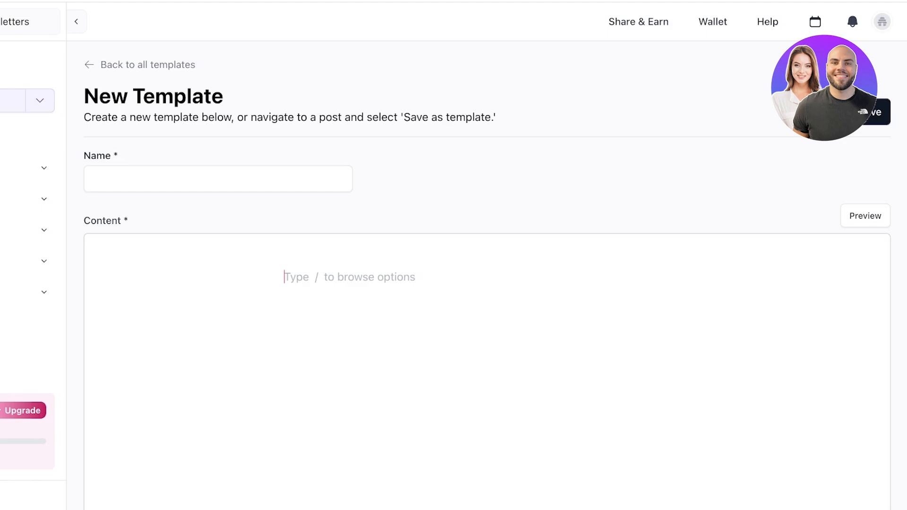
left_click(217, 179)
scroll(486, 284, "down", 7)
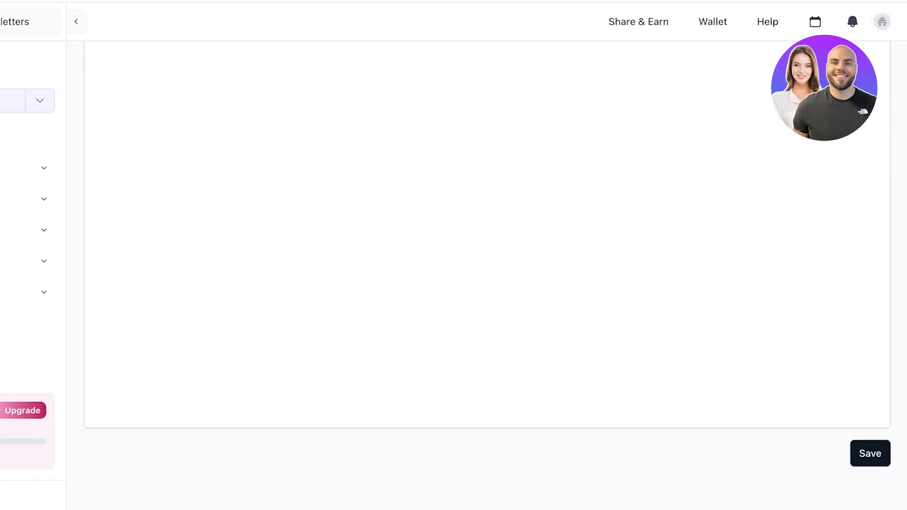
scroll(487, 283, "up", 7)
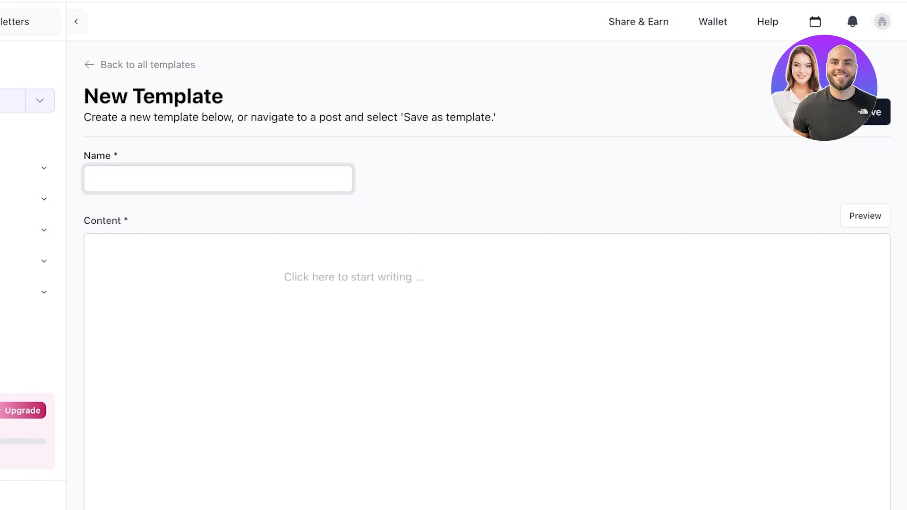
type("A")
key("BackSpace")
type("News")
key("BackSpace")
key("BackSpace")
key("BackSpace")
key("BackSpace")
type("Monthly Newsletter")
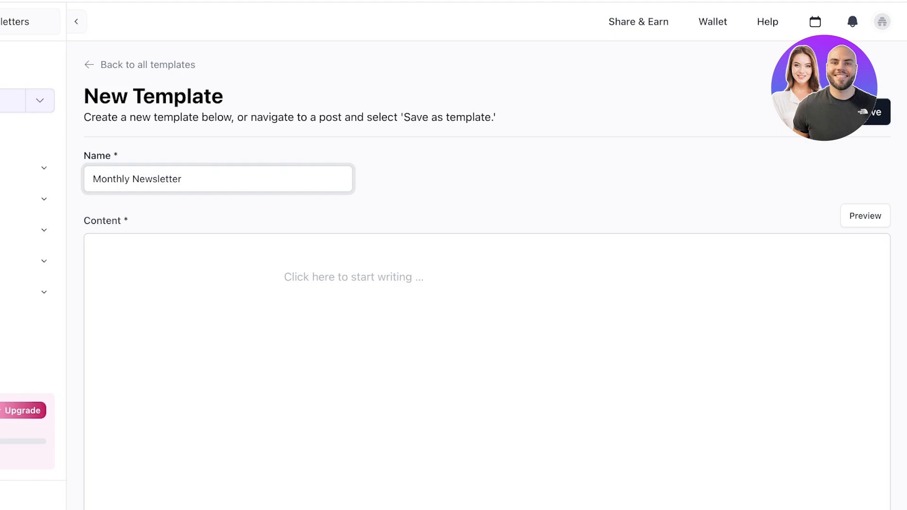
Bring up the block menu in the template content, then switch to the drafted email
left_click(285, 277)
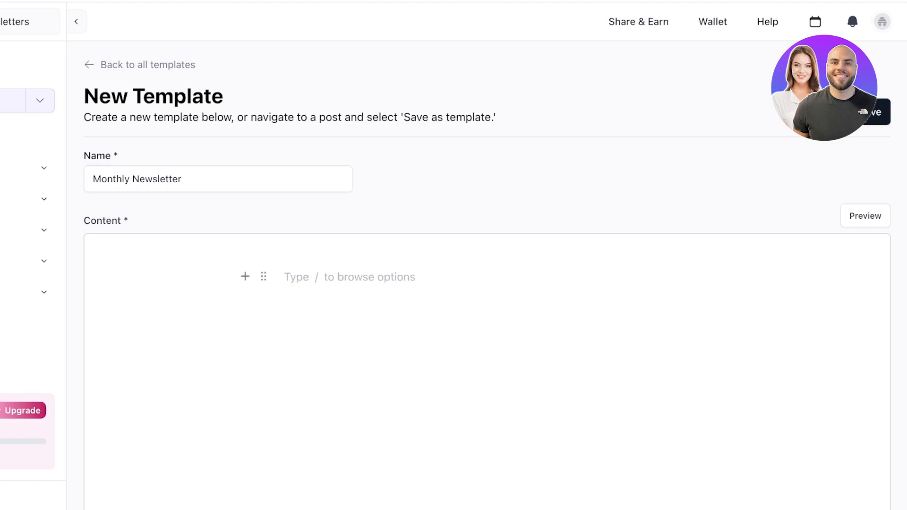
type("/")
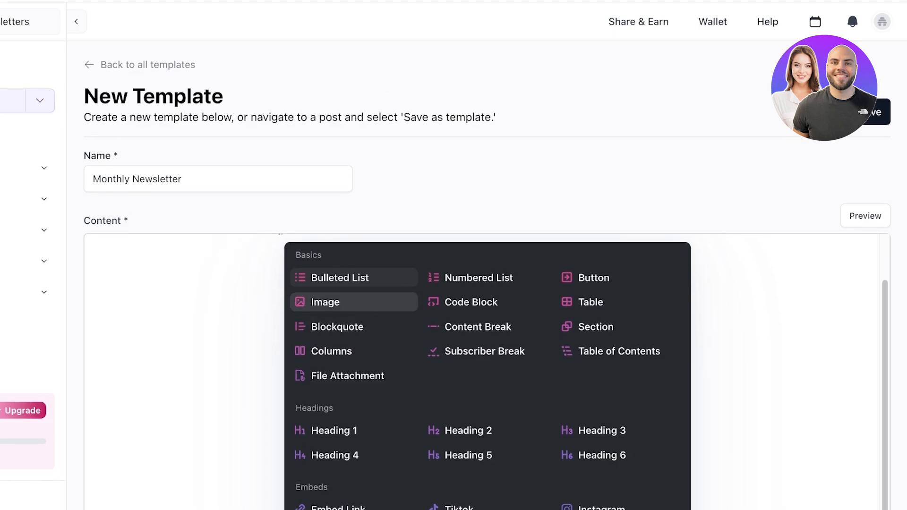
scroll(487, 303, "down", 3)
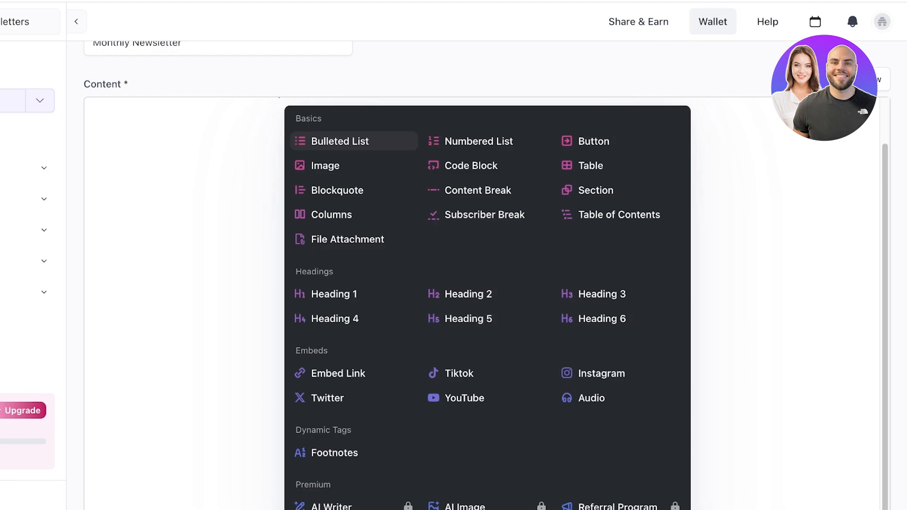
left_click(714, 2)
Copy the drafted thank-you email and paste it into the template content
scroll(503, 236, "up", 8)
scroll(503, 236, "down", 1)
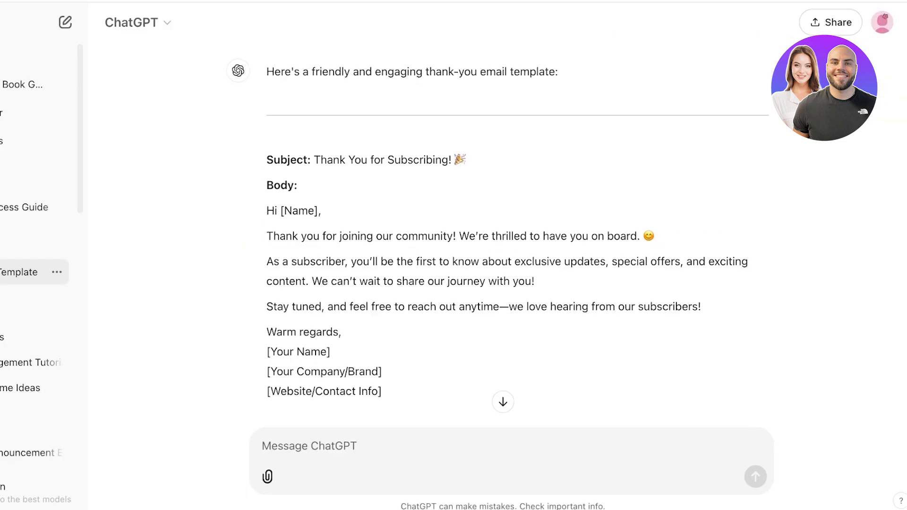
left_click_drag(266, 160, 382, 392)
key("ctrl+c")
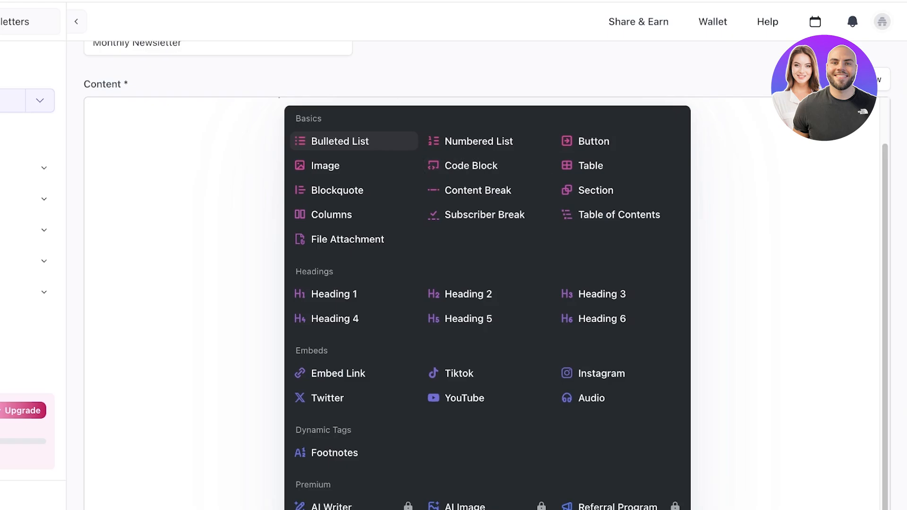
key("Escape")
key("ctrl+v")
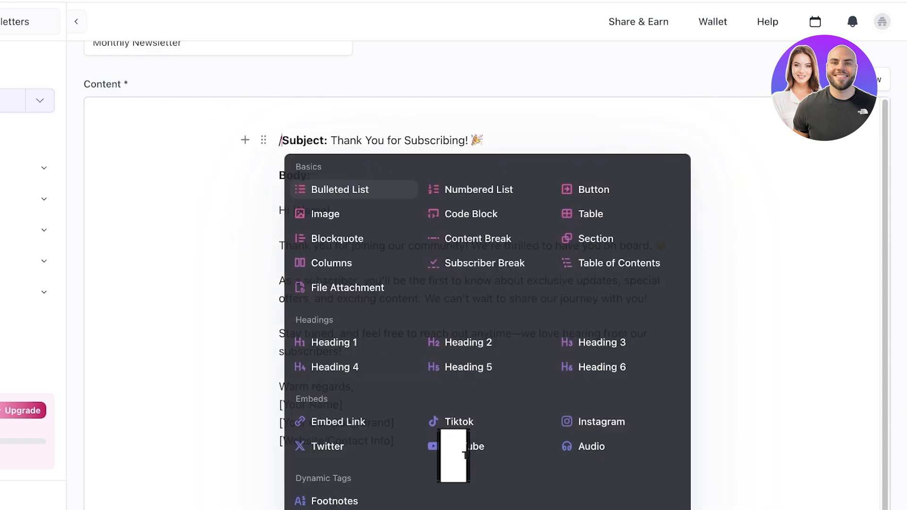
key("BackSpace")
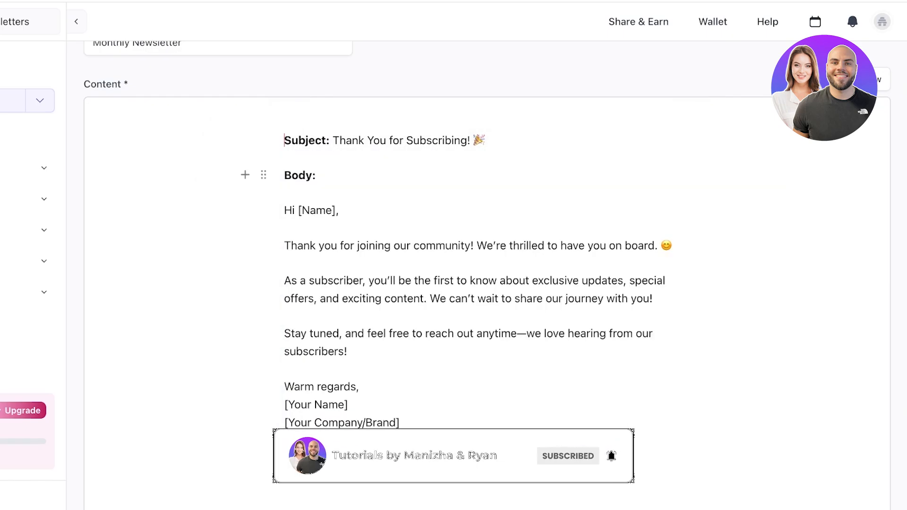
Delete the 'Body:' label and the [Name] placeholder after 'Hi'
left_click_drag(316, 176, 284, 175)
key("BackSpace")
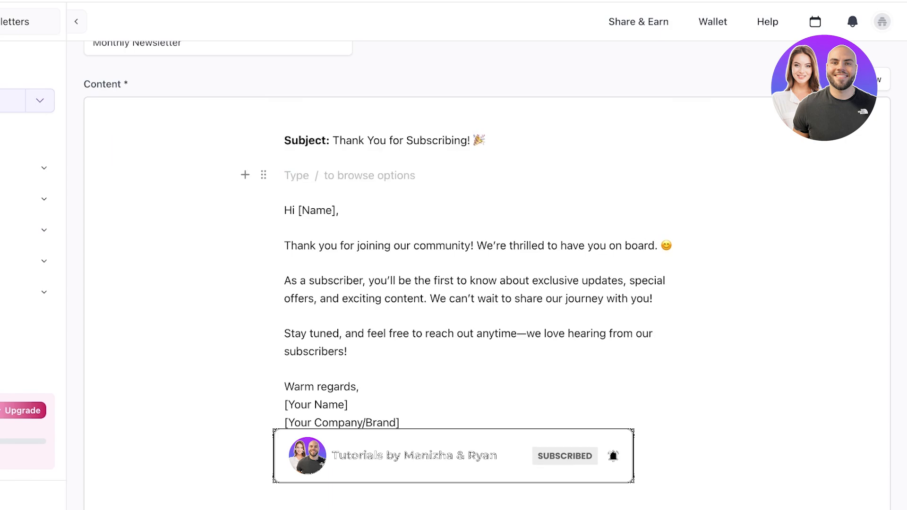
mouse_move(340, 211)
left_mouse_down()
mouse_move(284, 210)
mouse_move(336, 210)
left_mouse_up()
key("BackSpace")
type("/,")
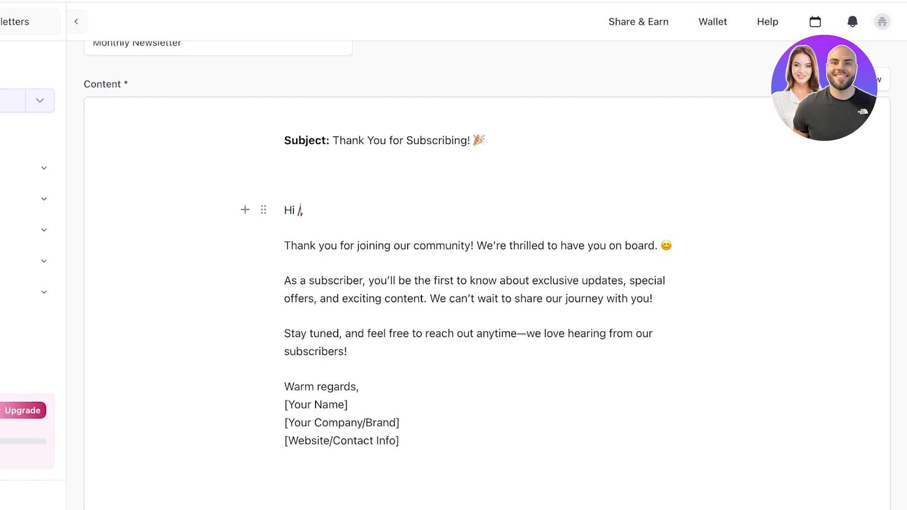
key("Delete")
type("as")
key("BackSpace")
key("BackSpace")
key("BackSpace")
Remove the accidental empty code block and add a comma after 'Hi'
left_click(245, 209)
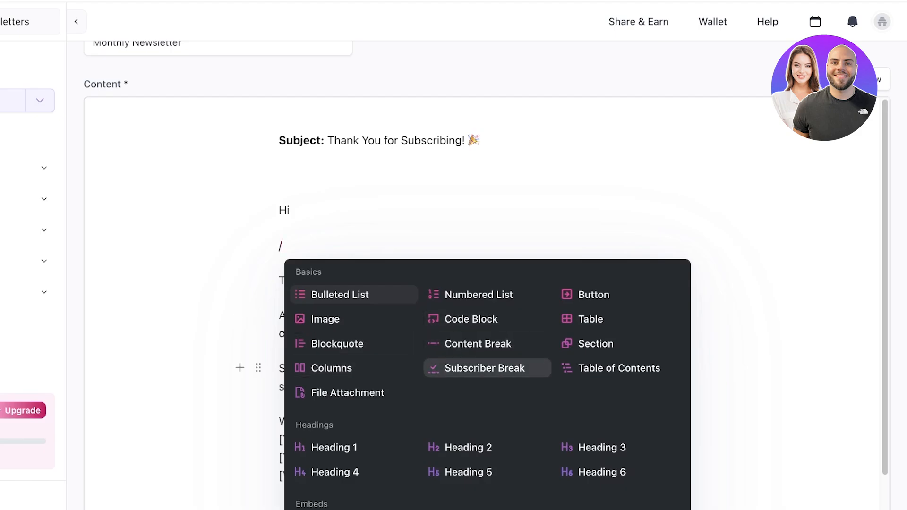
scroll(487, 331, "down", 6)
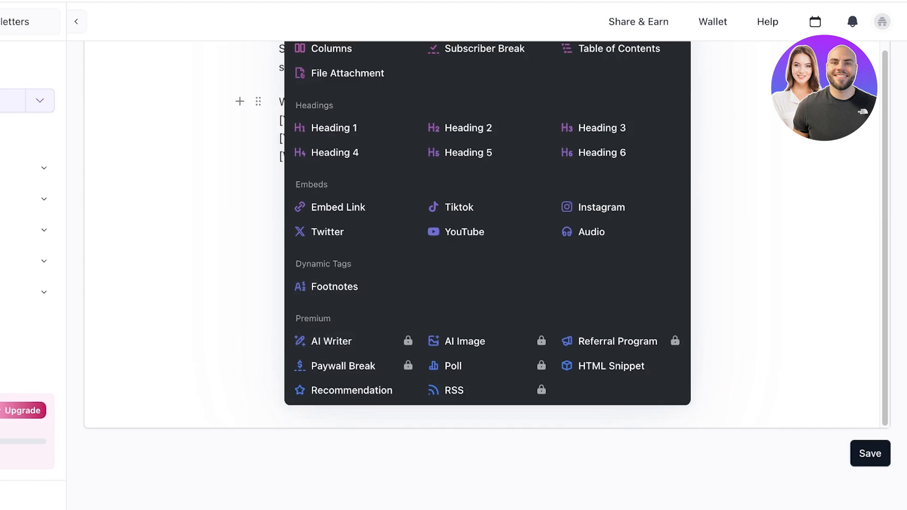
scroll(487, 236, "up", 5)
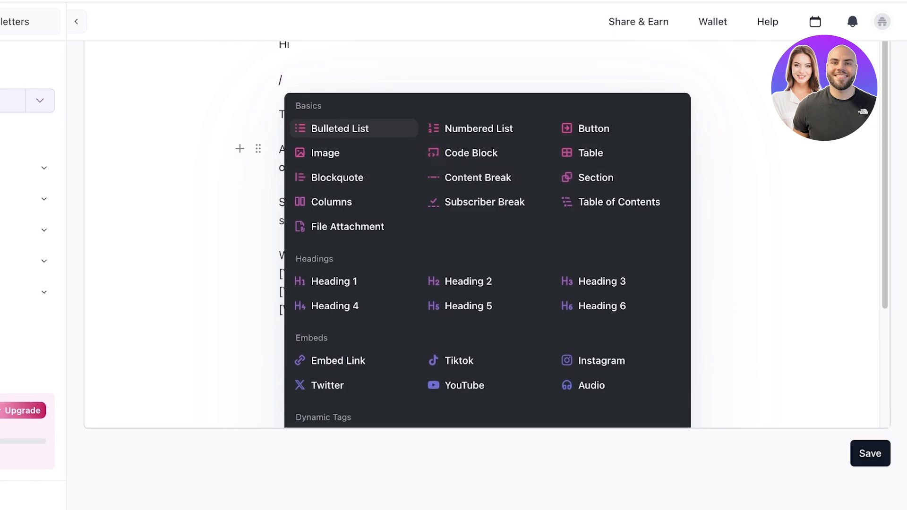
key("Return")
scroll(378, 108, "up", 3)
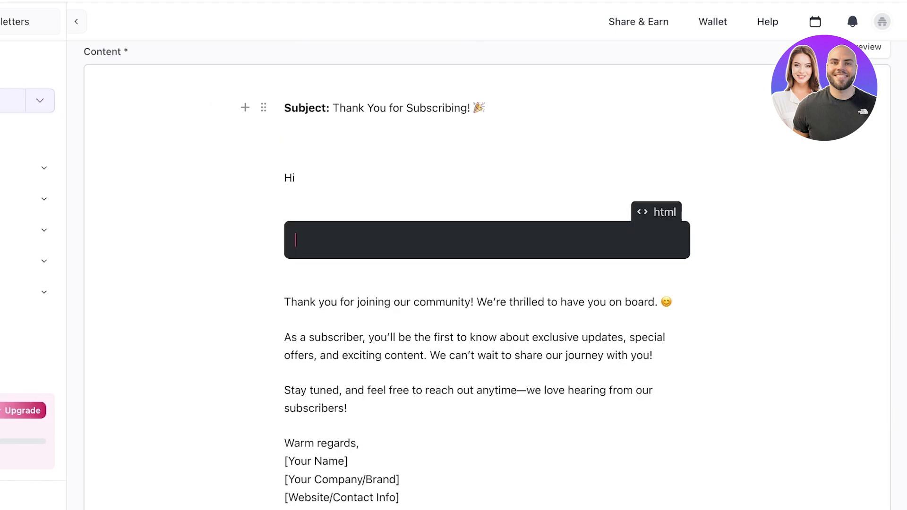
left_click(298, 177)
left_click(297, 240)
key("BackSpace")
key("BackSpace")
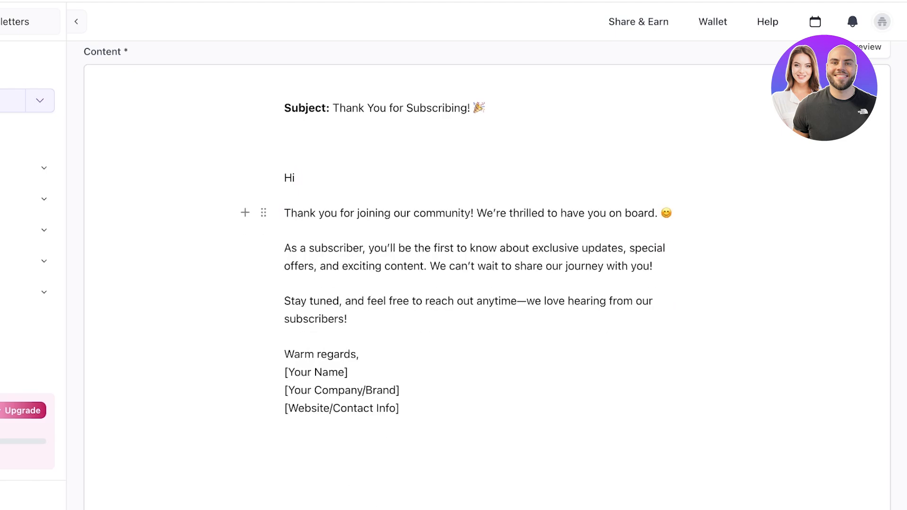
type(",")
Replace the bracketed signature lines with 'DURDEN' and add space before the second paragraph
mouse_move(399, 408)
left_mouse_down()
mouse_move(284, 390)
mouse_move(284, 372)
left_mouse_up()
key("BackSpace")
type("DURDEN")
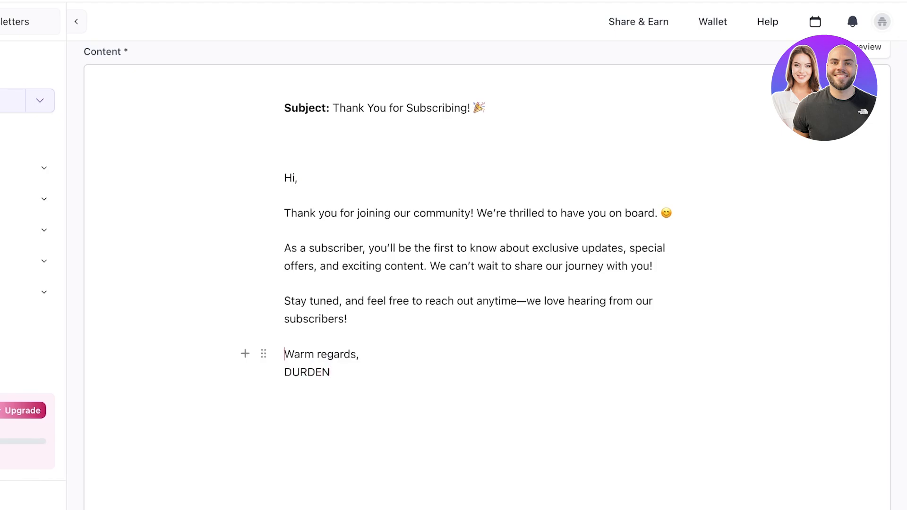
scroll(284, 353, "up", 1)
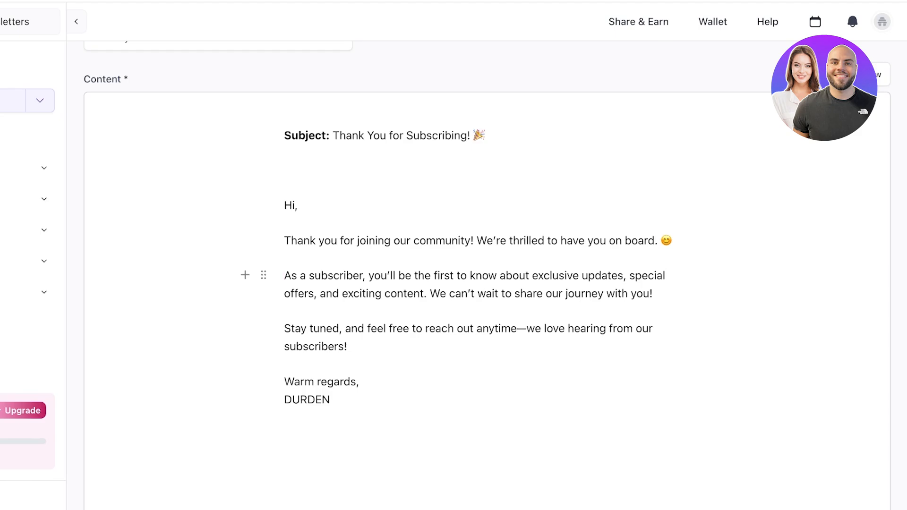
key("Return")
key("Return")
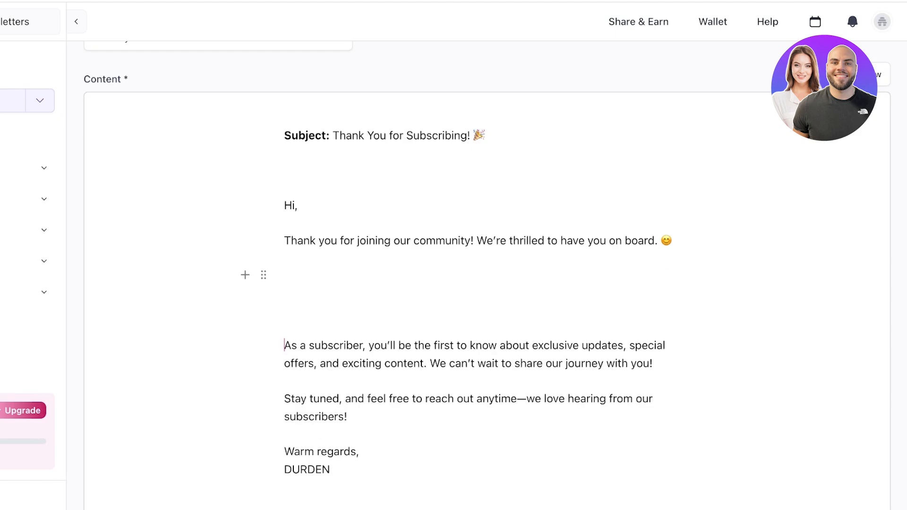
Insert an uploaded portrait image block below the welcome line
left_click(245, 275)
left_click(326, 383)
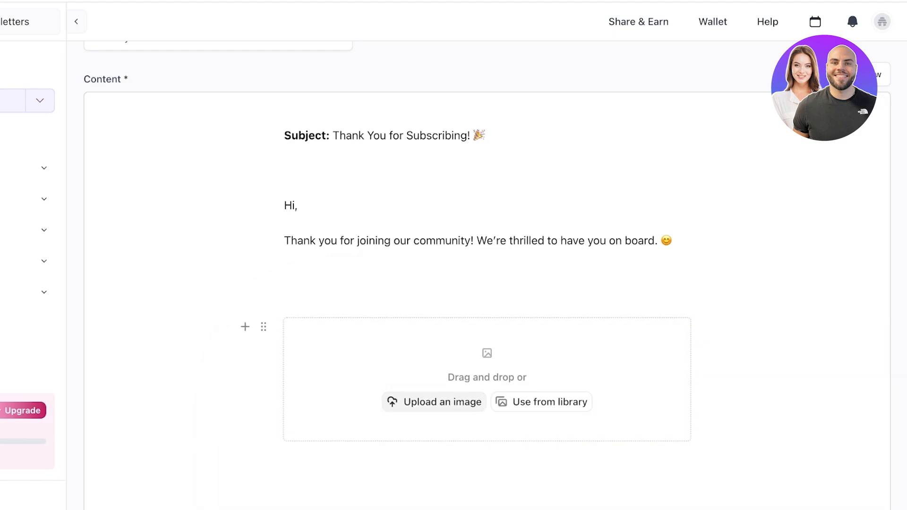
left_click(433, 402)
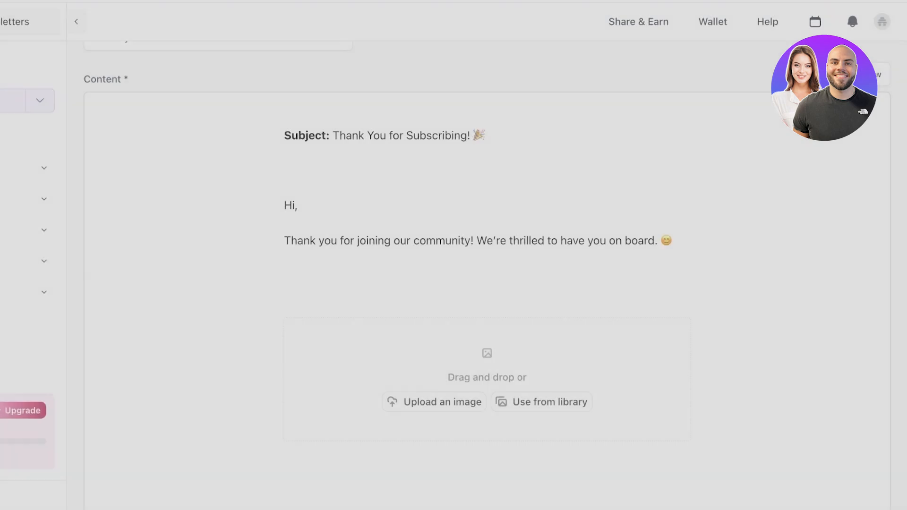
scroll(486, 326, "down", 3)
scroll(487, 331, "up", 6)
scroll(486, 335, "down", 4)
scroll(487, 218, "up", 4)
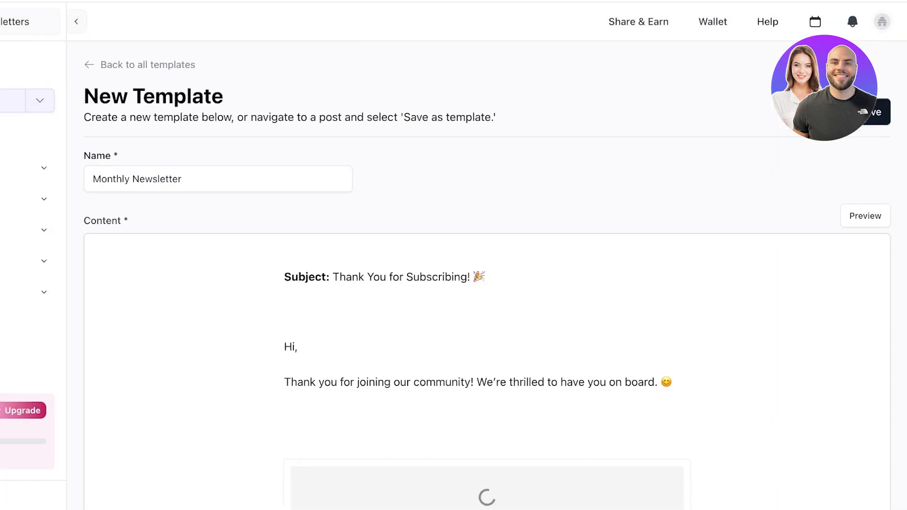
scroll(486, 218, "down", 7)
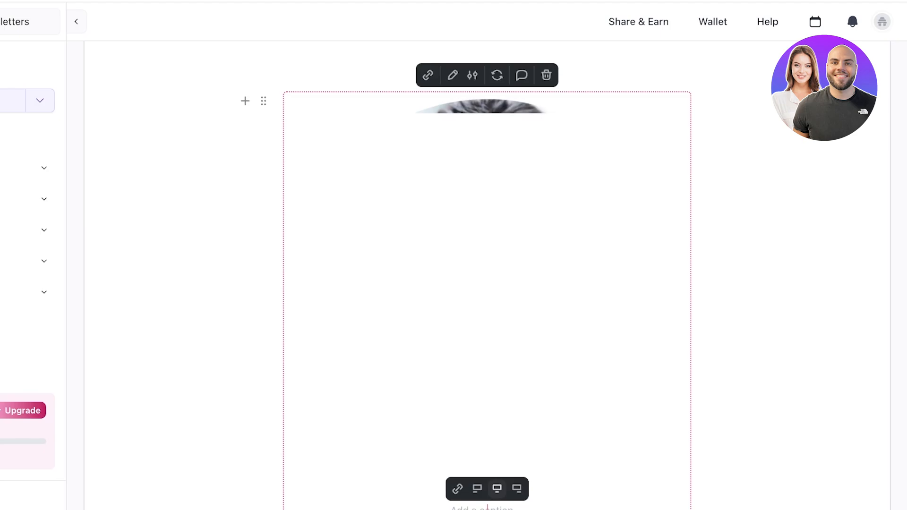
scroll(487, 217, "down", 8)
Save the Monthly Newsletter template and check its preview
left_click(870, 454)
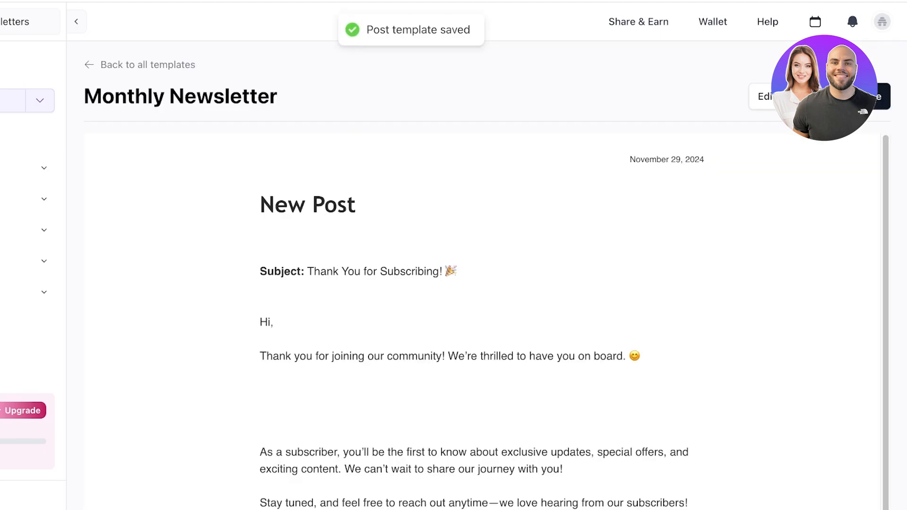
scroll(482, 255, "down", 6)
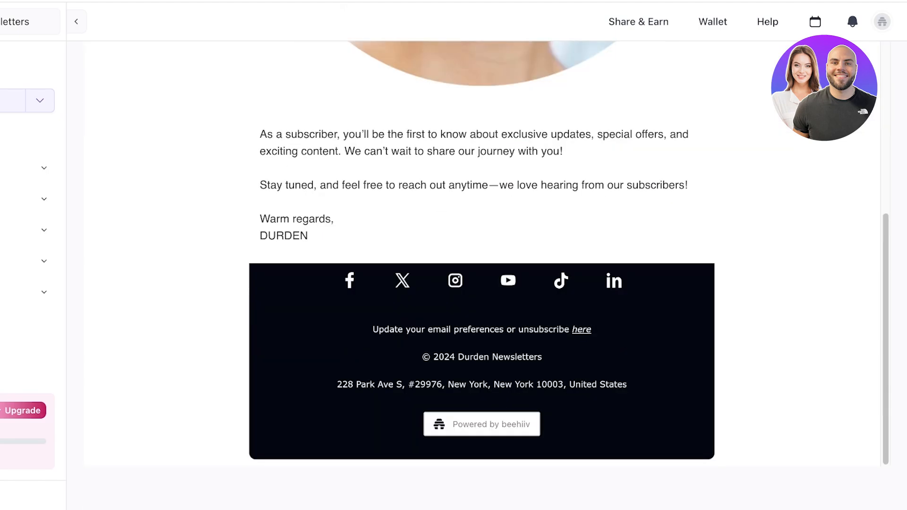
scroll(482, 255, "up", 10)
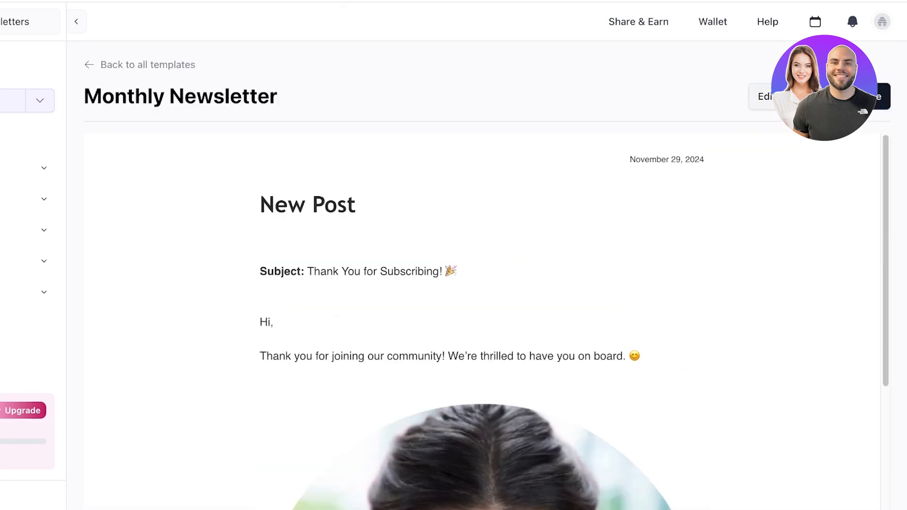
Create a post from the Monthly Newsletter template and advance to its Audience step
left_click(841, 97)
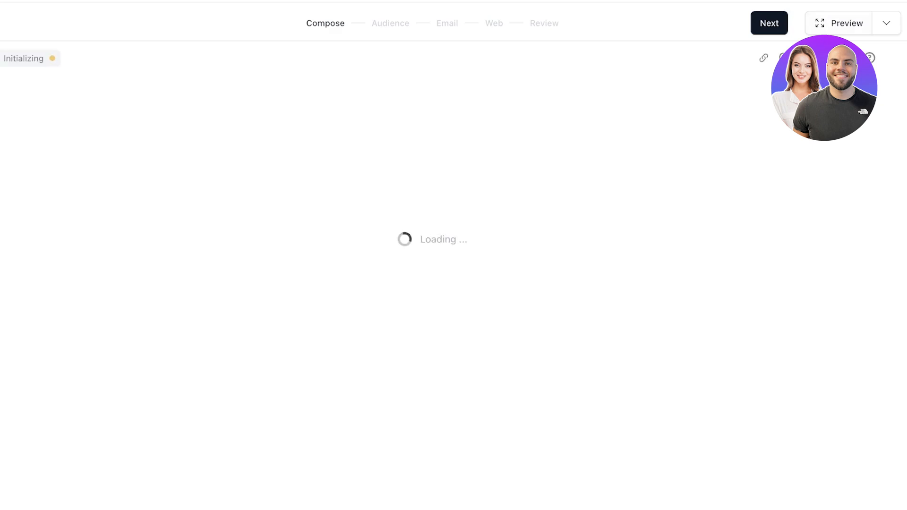
scroll(427, 283, "down", 15)
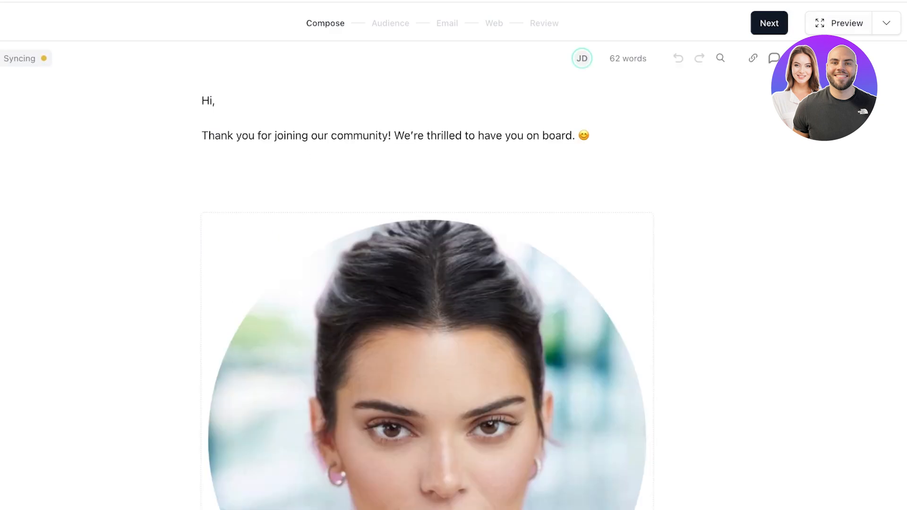
scroll(427, 284, "up", 15)
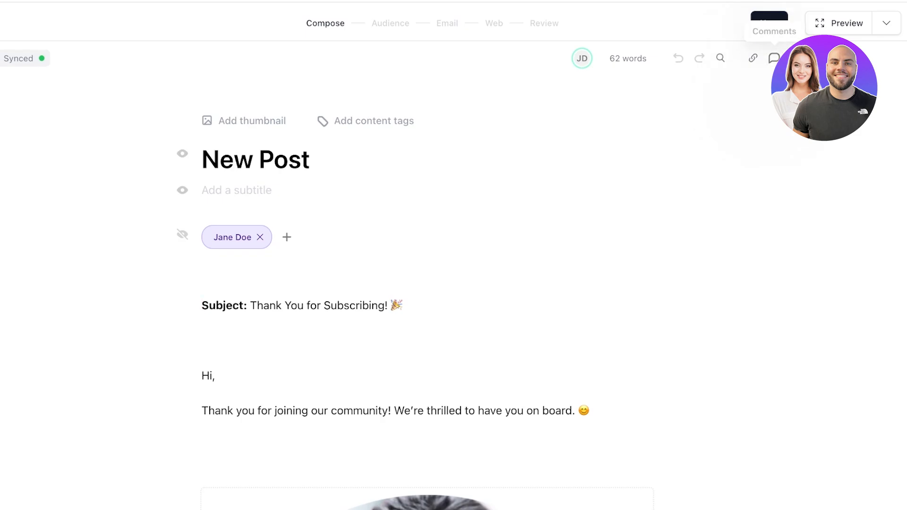
scroll(427, 293, "down", 18)
scroll(427, 293, "up", 8)
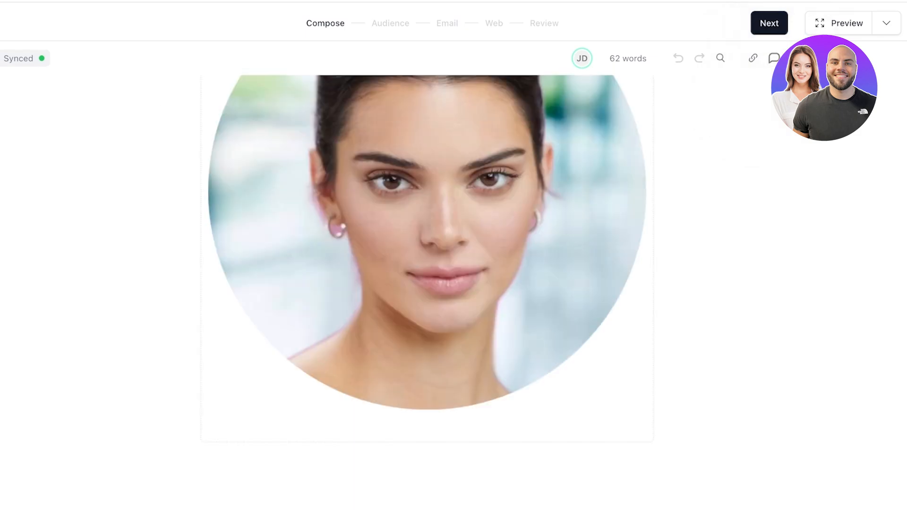
scroll(427, 293, "up", 10)
left_click(769, 23)
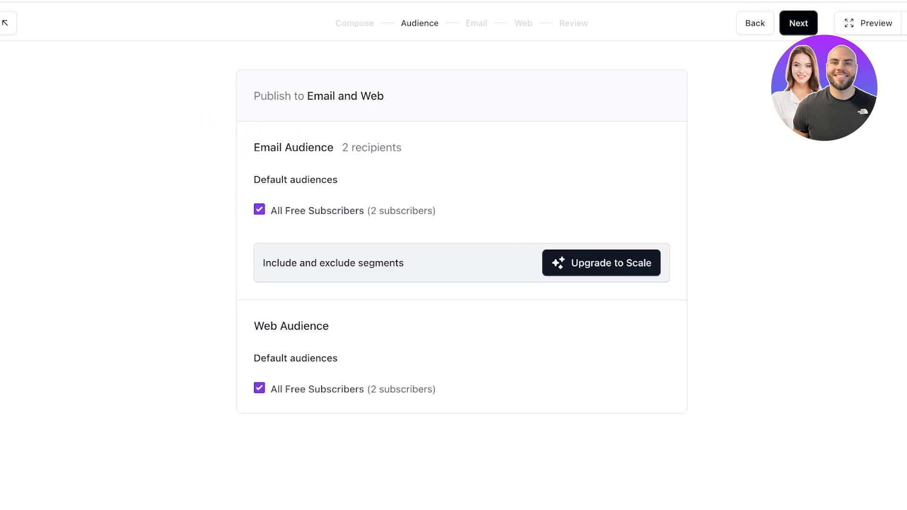
Set the email subject line to 'December Newsletter', correcting the misspelt 'Janaury'
left_click(798, 23)
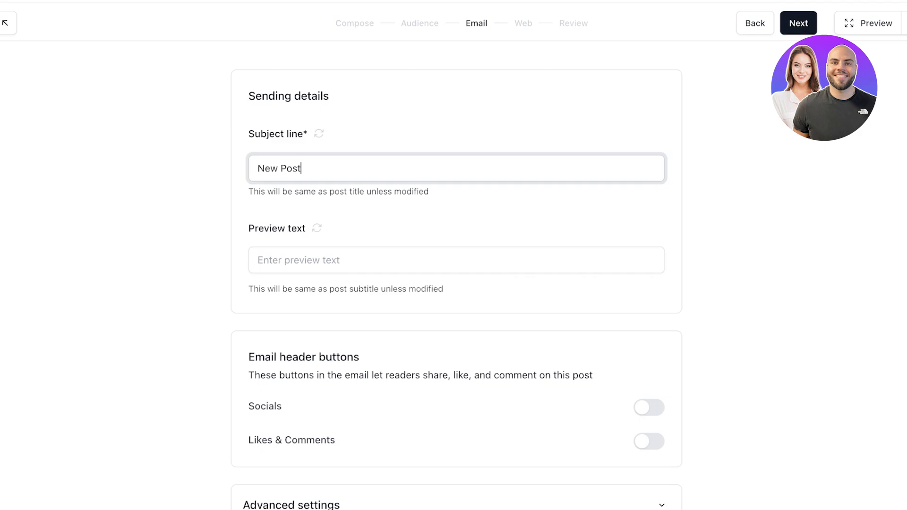
key("alt+shift+Left")
key("alt+shift+Left")
type("Janaury Newsletter")
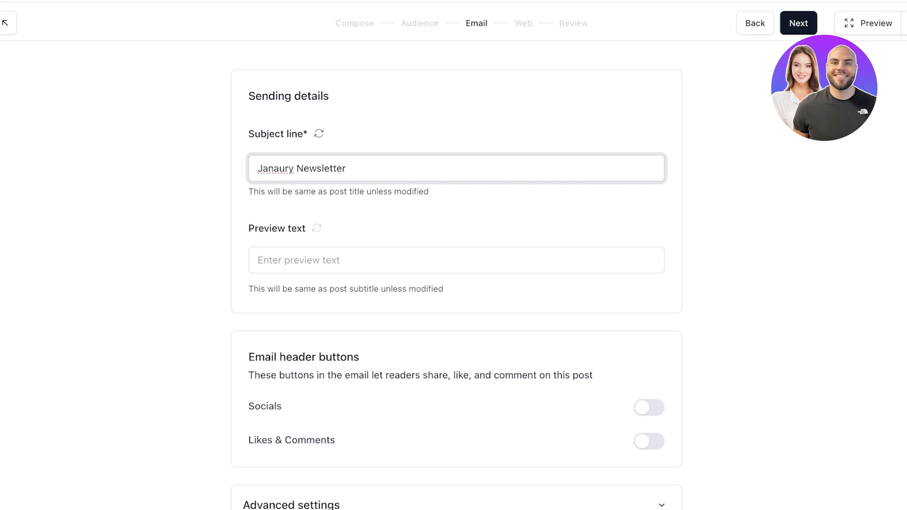
left_click_drag(273, 169, 279, 168)
triple_click(268, 168)
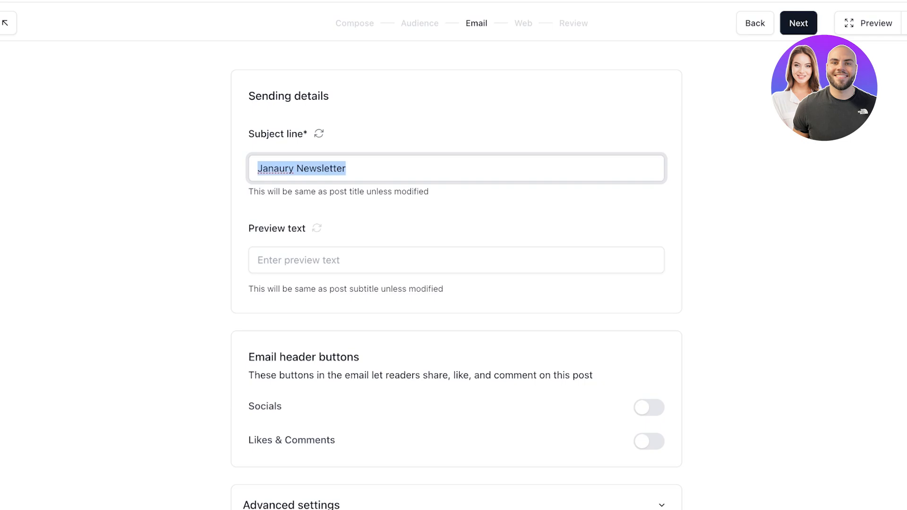
double_click(268, 169)
type("Decemv")
key("BackSpace")
key("BackSpace")
key("BackSpace")
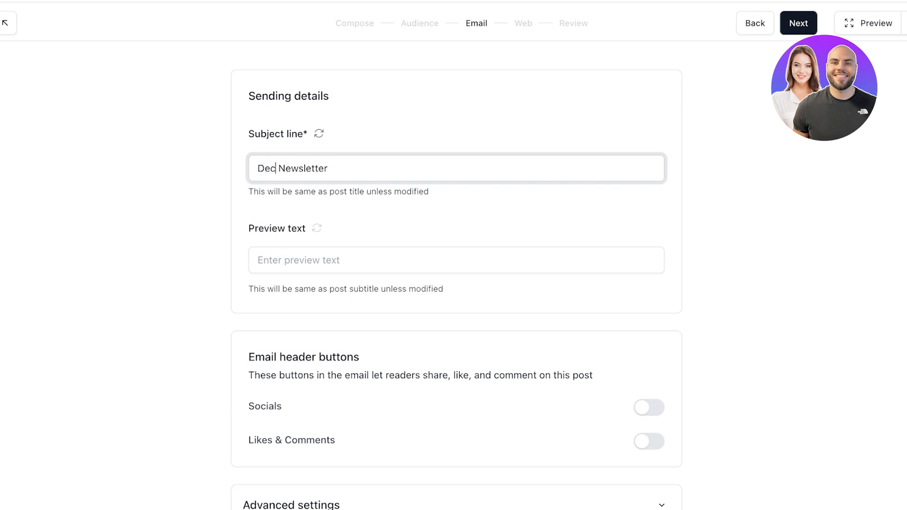
type("ember")
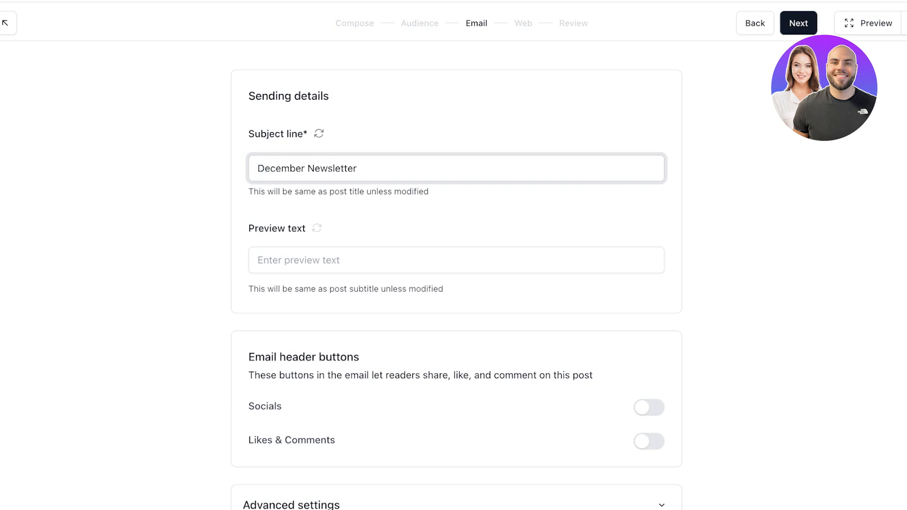
Enter the preview text 'Get a exclusive first look and 10% discount coupon in this months newsletter!'
left_click(299, 260)
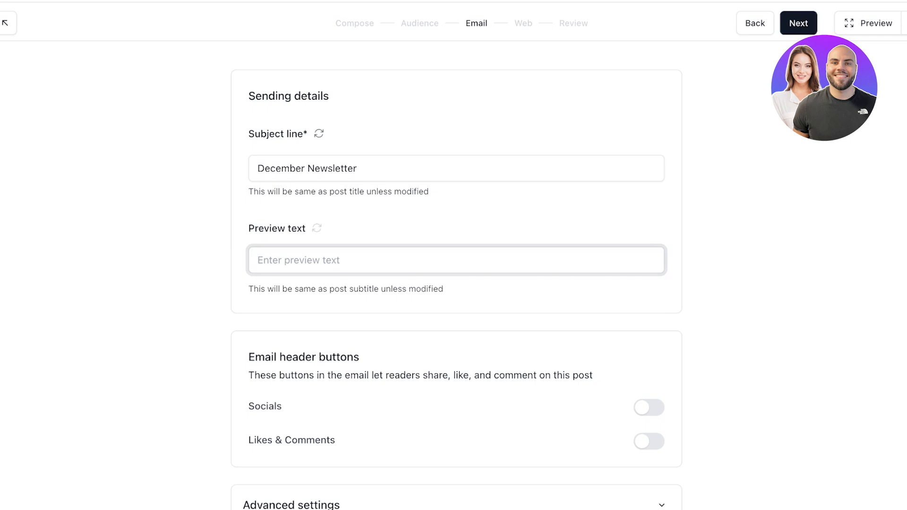
key("Tab")
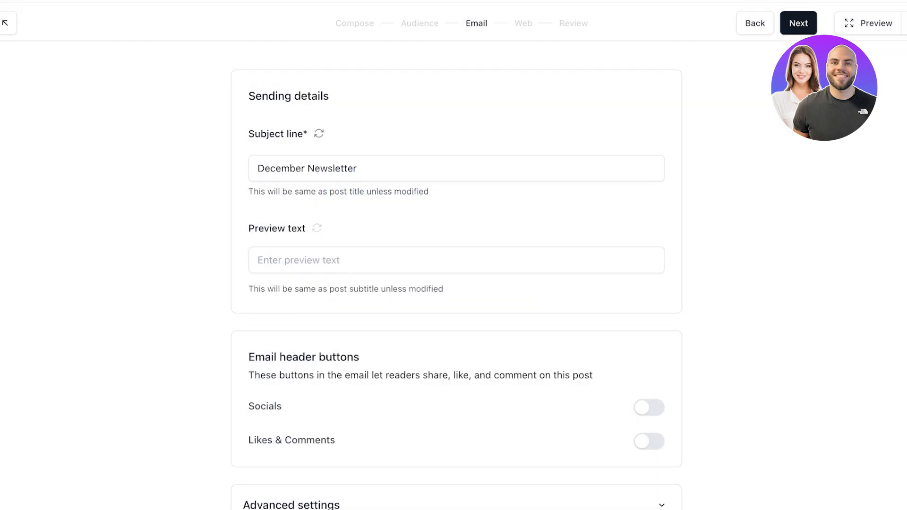
left_click(298, 260)
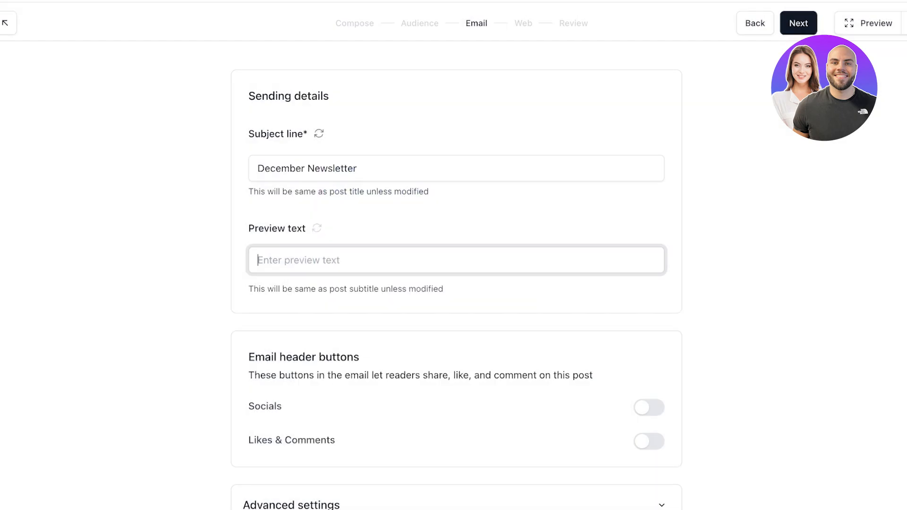
type("T")
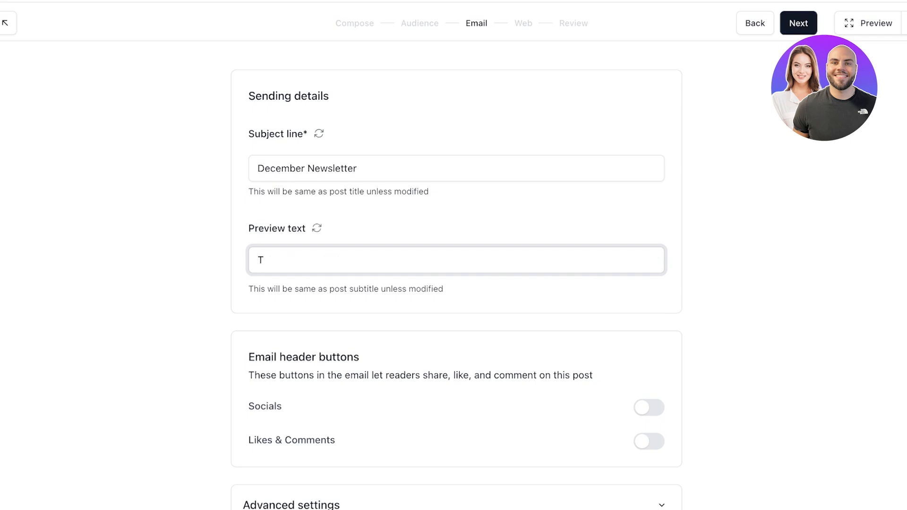
key("BackSpace")
type("Get a ex")
key("BackSpace")
type("xclusive first look a")
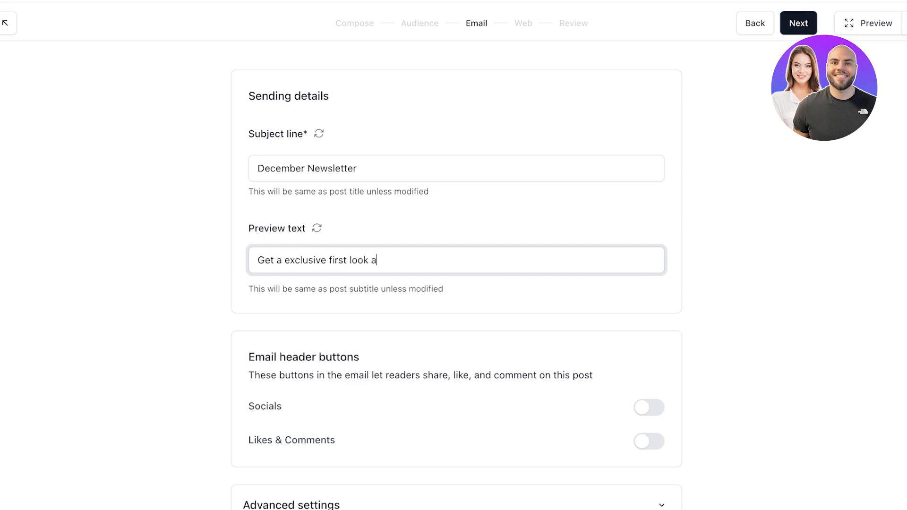
type("nd 10% discount cou")
key("BackSpace")
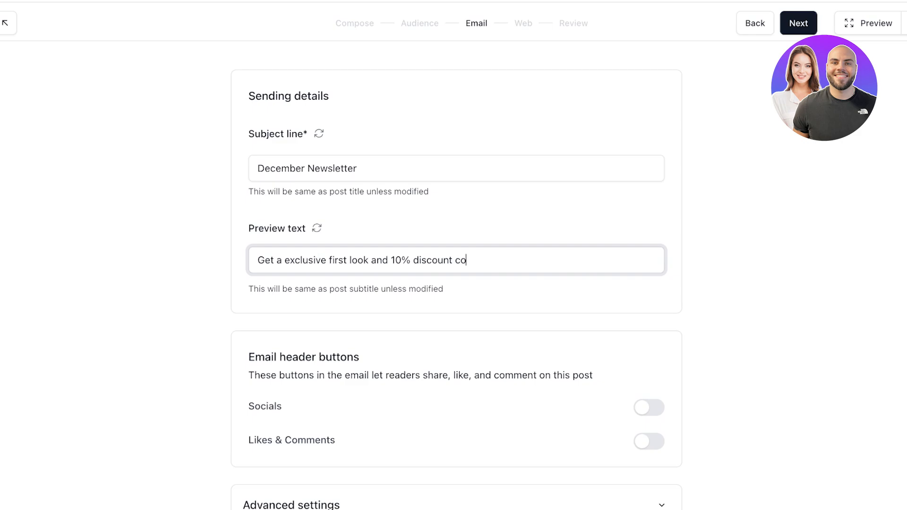
type("upon in this montg")
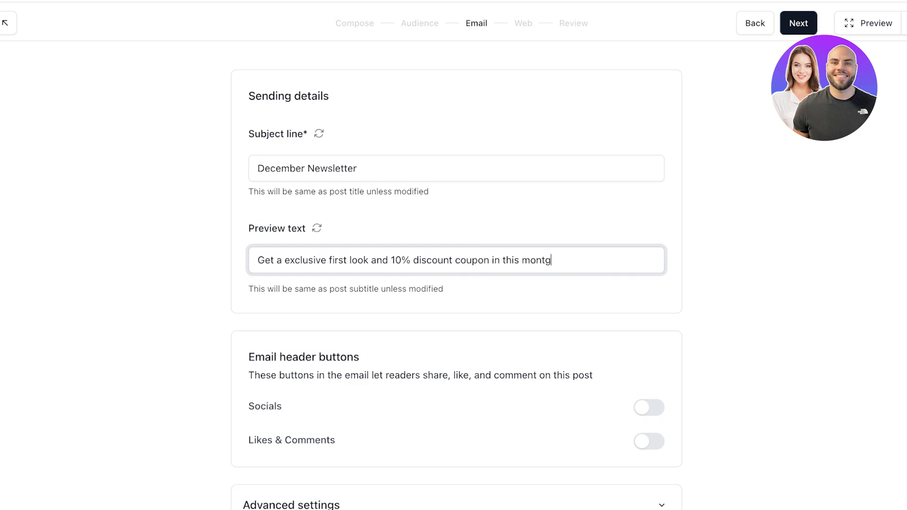
key("BackSpace")
type("hs newsletter!")
Turn Socials on, leave Likes & Comments off, expand Advanced settings, and continue to Web
scroll(455, 274, "down", 1)
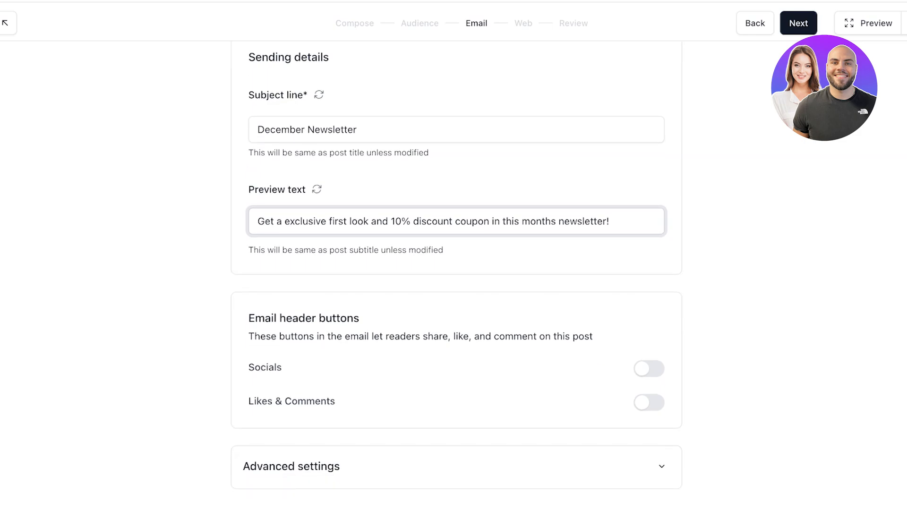
left_click(649, 369)
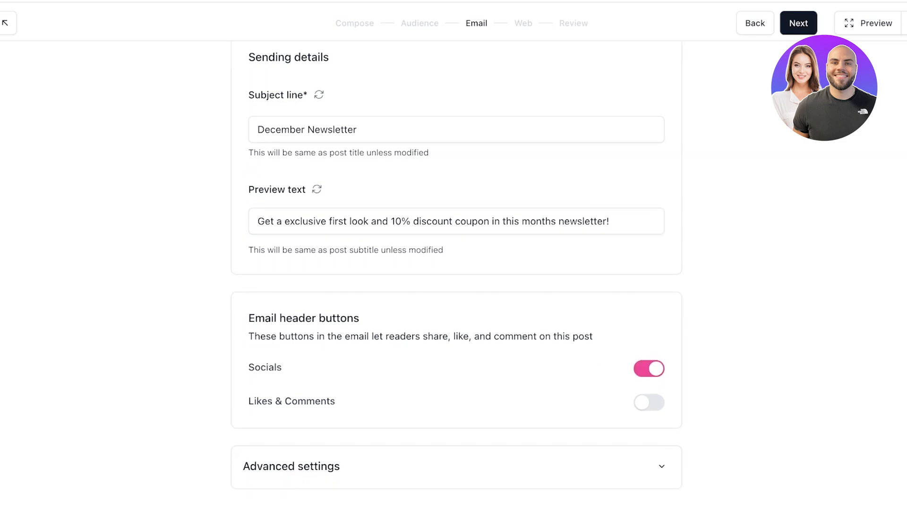
left_click(649, 403)
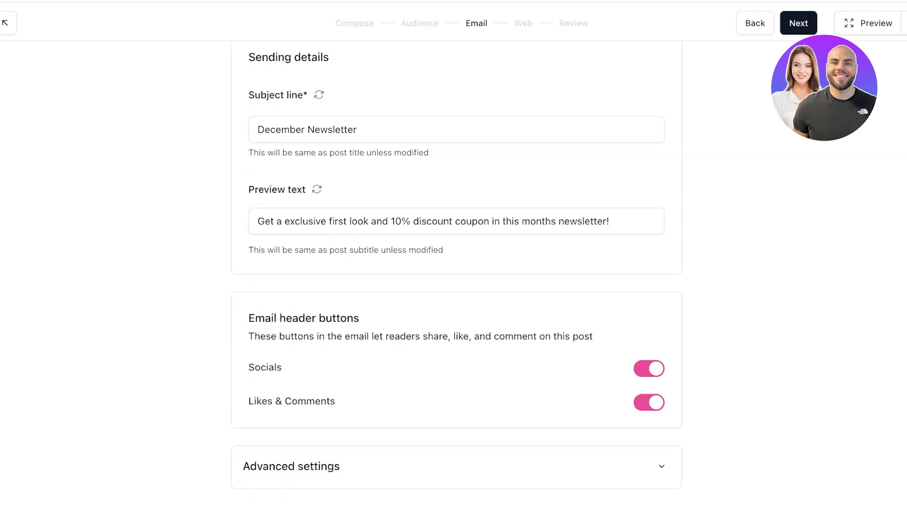
left_click(649, 402)
left_click(661, 466)
scroll(661, 467, "down", 2)
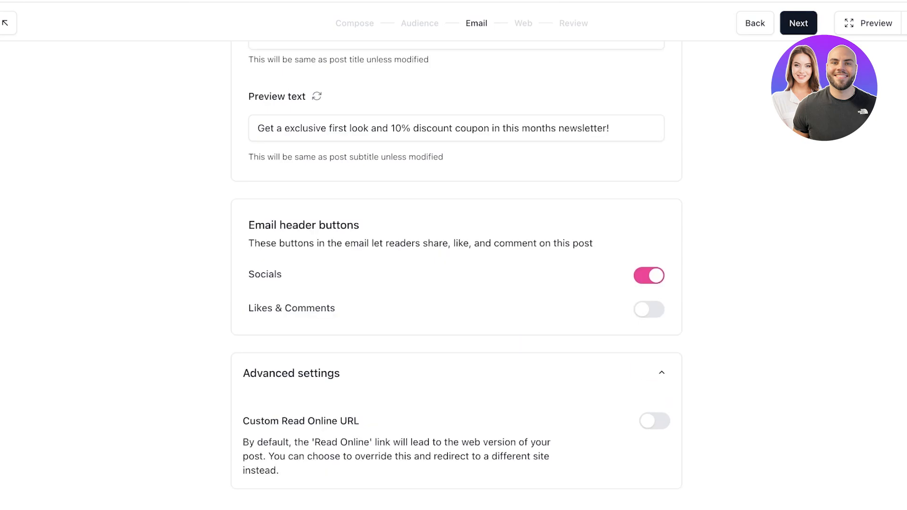
scroll(457, 274, "up", 3)
left_click(798, 23)
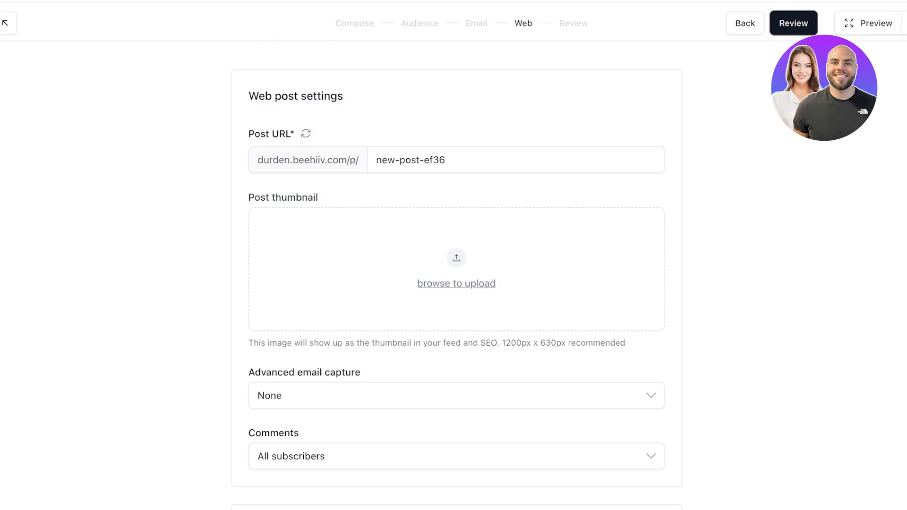
Review the email capture and comment options, keeping comments open to All subscribers
scroll(457, 274, "down", 10)
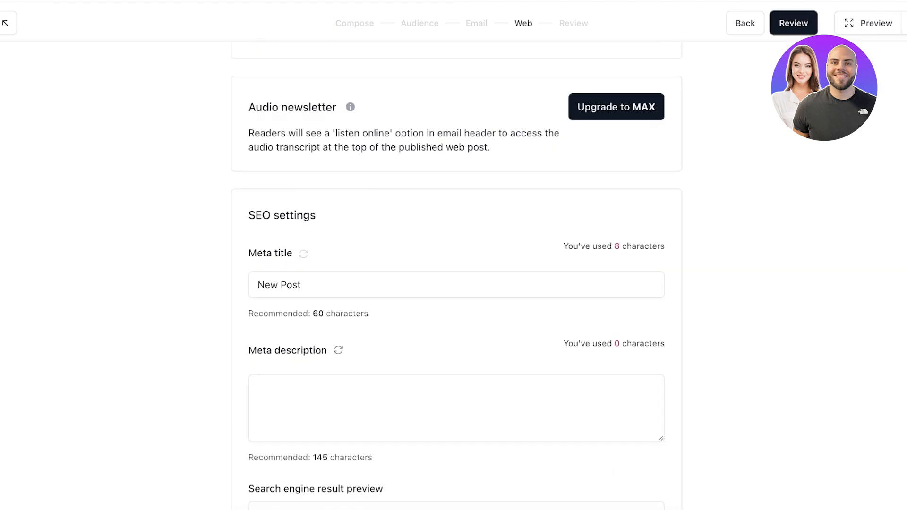
scroll(456, 274, "up", 8)
left_click(456, 359)
left_click(456, 404)
left_click(456, 419)
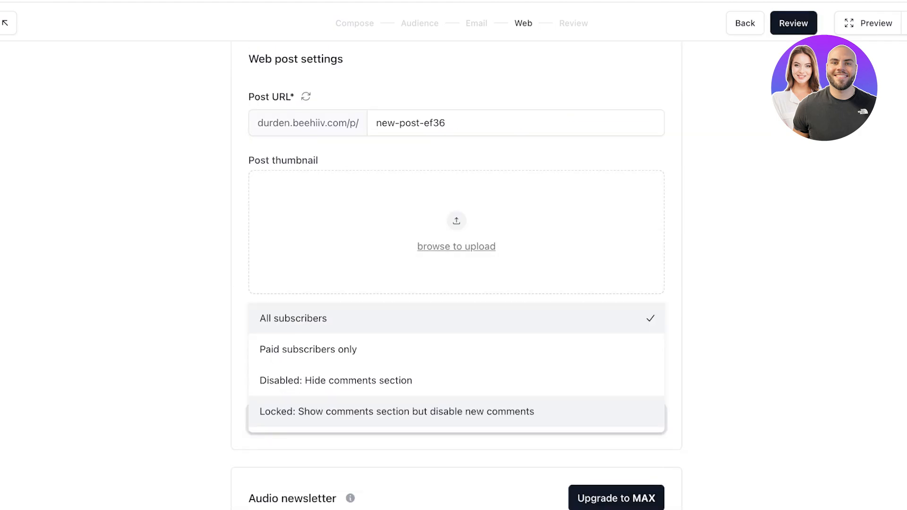
key("Escape")
Switch on Hide the post from feed
scroll(456, 274, "down", 8)
scroll(456, 274, "up", 9)
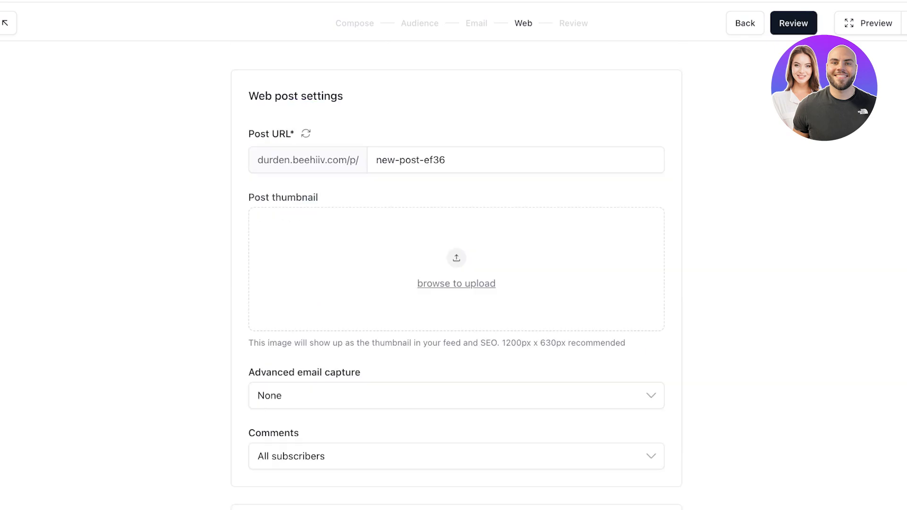
scroll(456, 274, "down", 10)
scroll(456, 274, "up", 8)
scroll(457, 274, "down", 3)
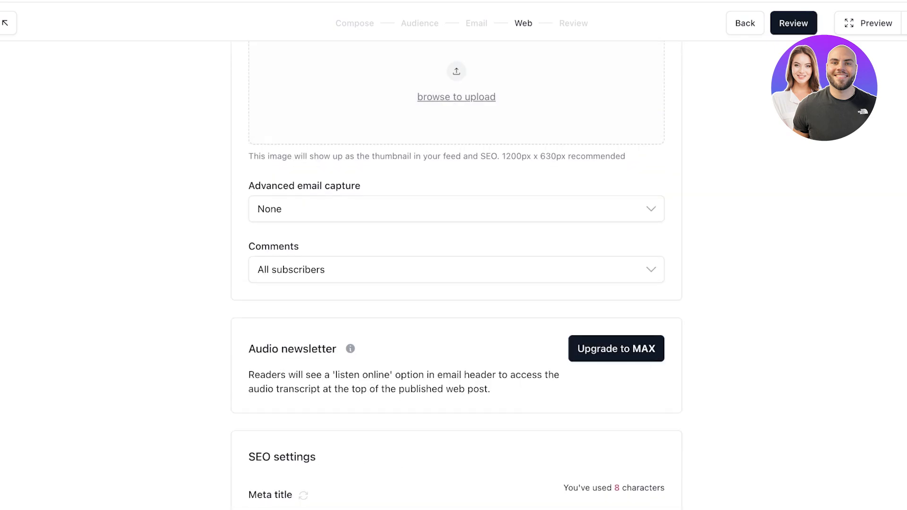
scroll(456, 274, "down", 4)
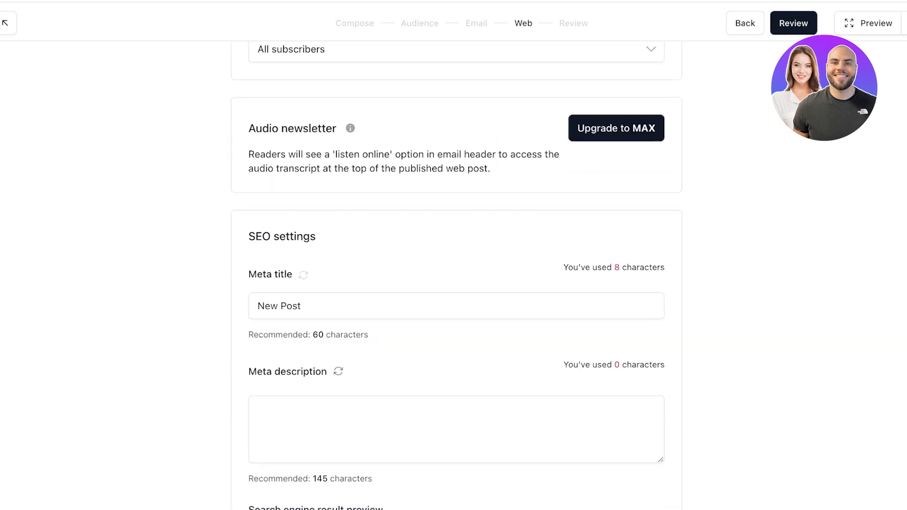
scroll(456, 274, "down", 3)
scroll(456, 274, "down", 5)
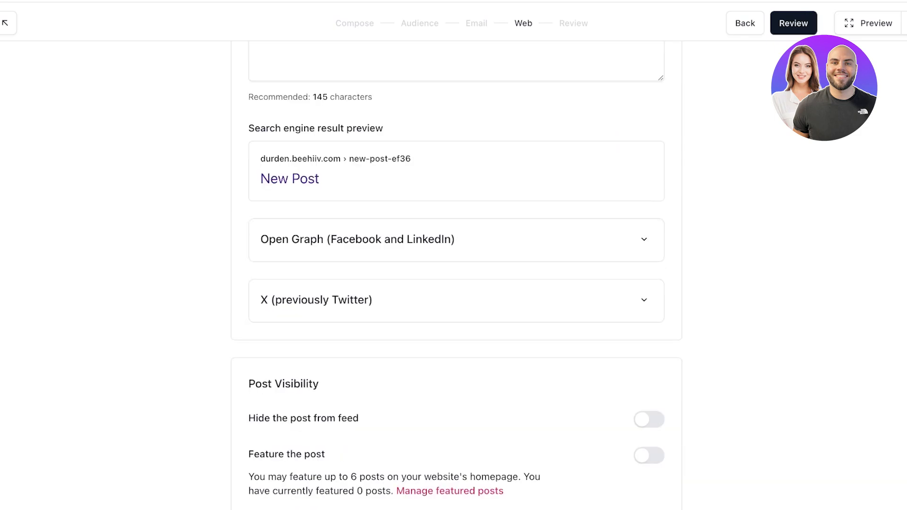
scroll(456, 274, "down", 2)
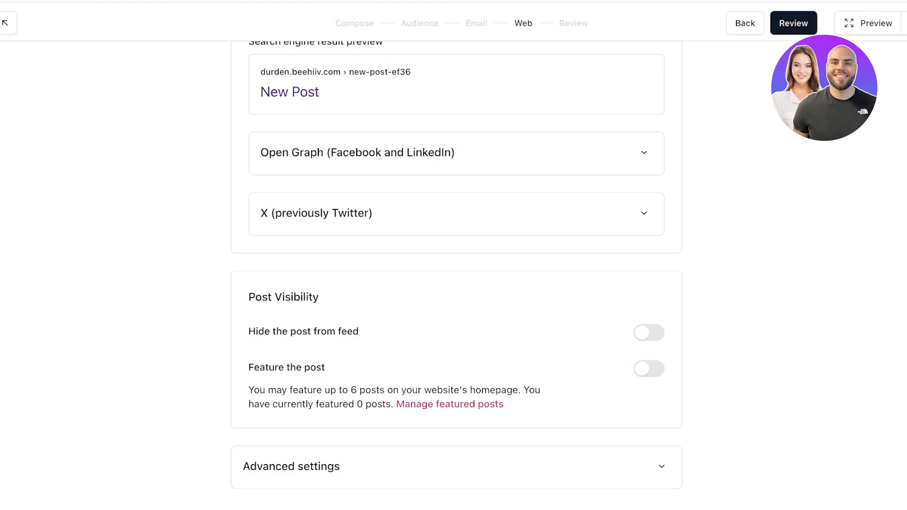
left_click(649, 333)
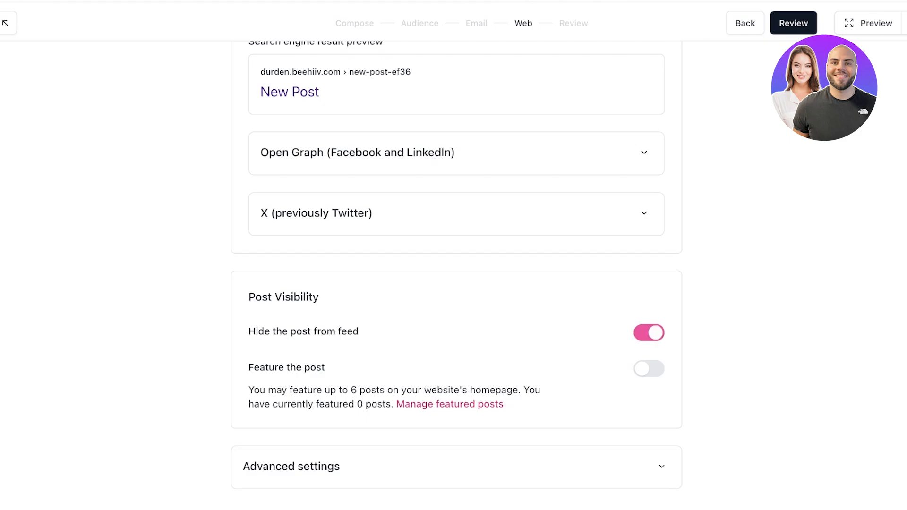
Expand the advanced web settings and proceed to Review and Publish
left_click(661, 466)
scroll(456, 283, "down", 2)
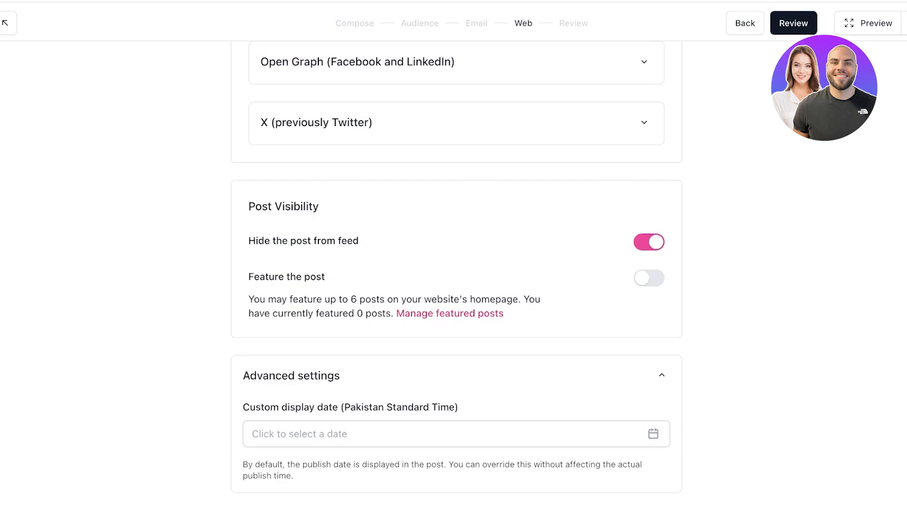
scroll(456, 283, "up", 14)
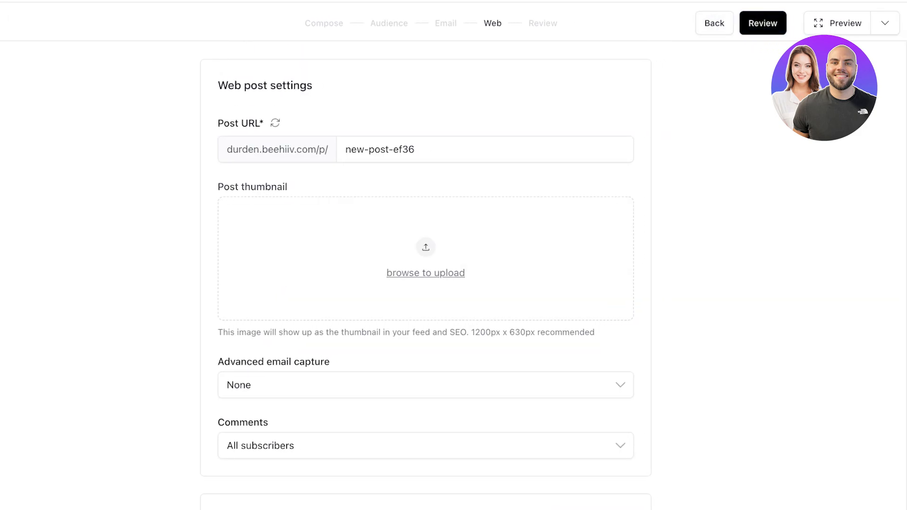
left_click(794, 23)
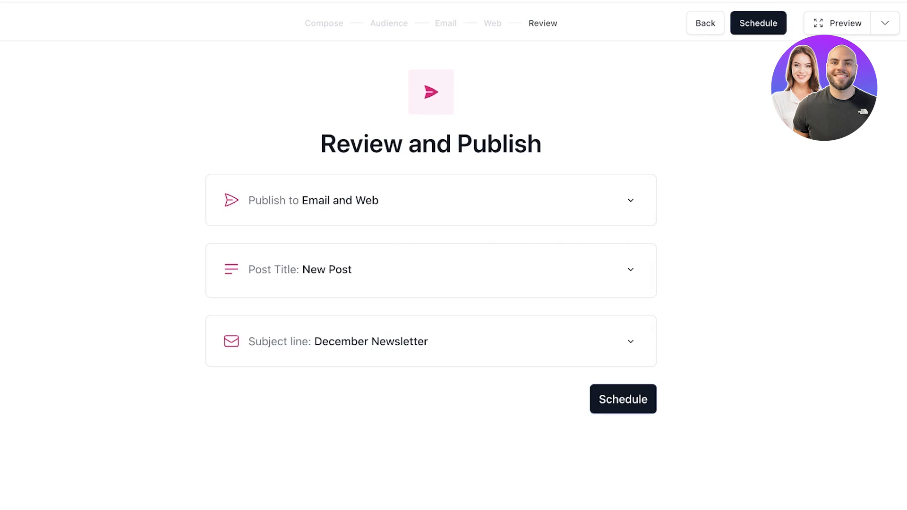
Publish the post to email and web immediately with Publish now and dismiss the live notice
left_click(622, 399)
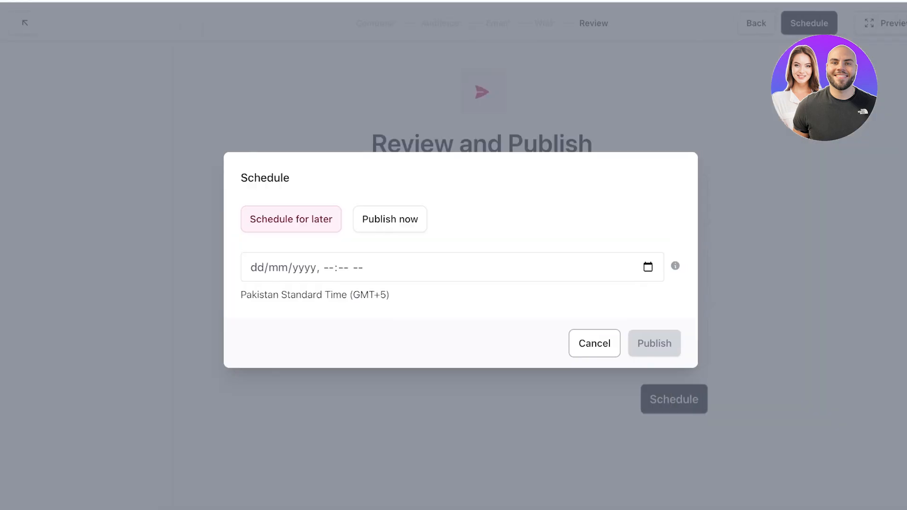
left_click(305, 268)
left_click(392, 219)
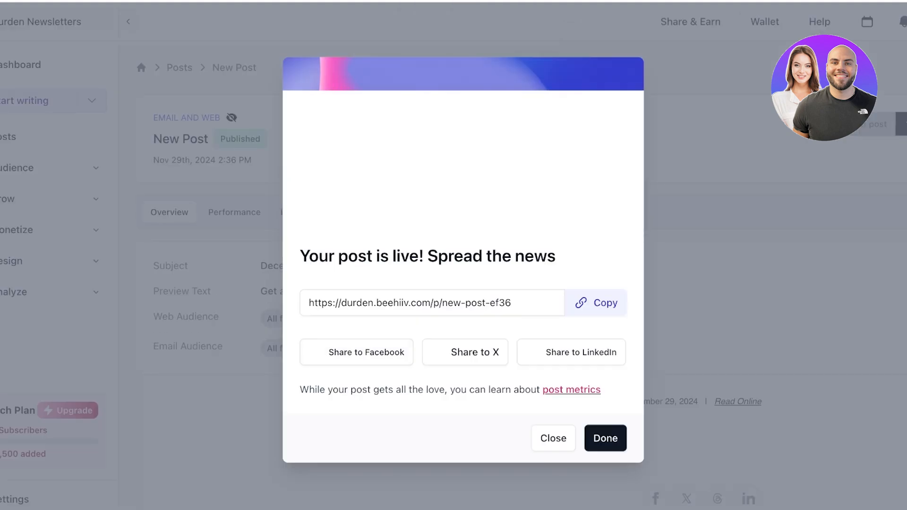
left_click(605, 439)
Return to the Posts list showing the post as Published, then open a new browser tab
scroll(453, 255, "right", 1)
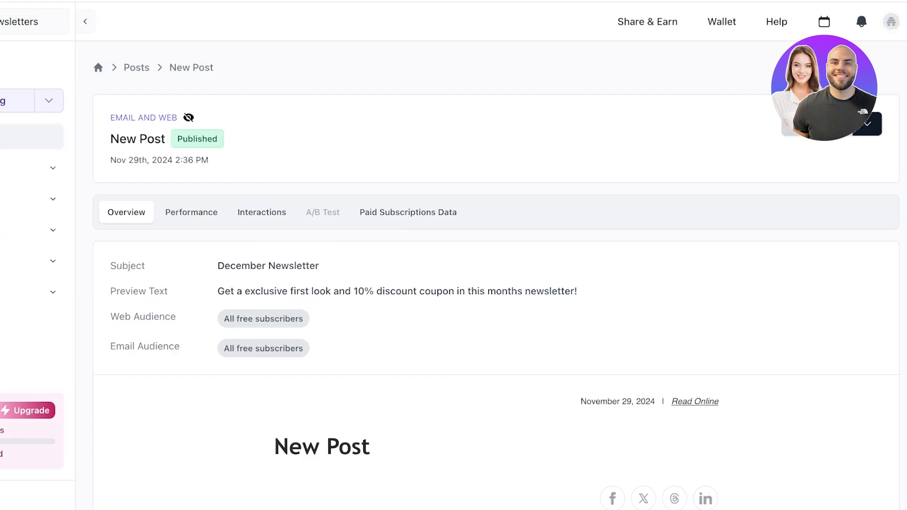
left_click(19, 136)
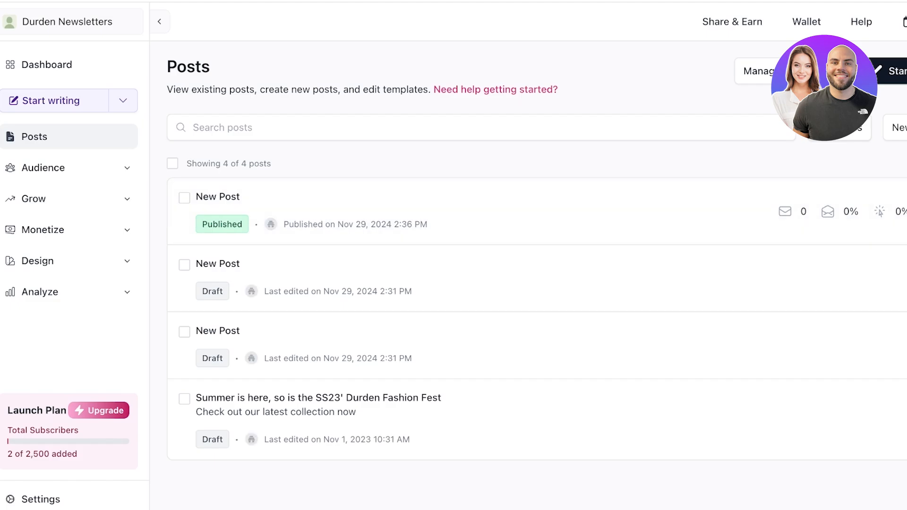
key("super+t")
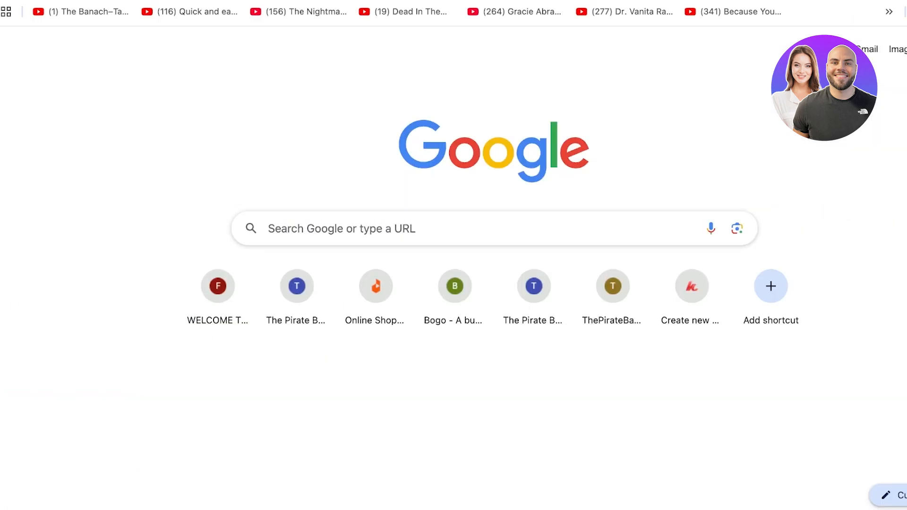
key("Return")
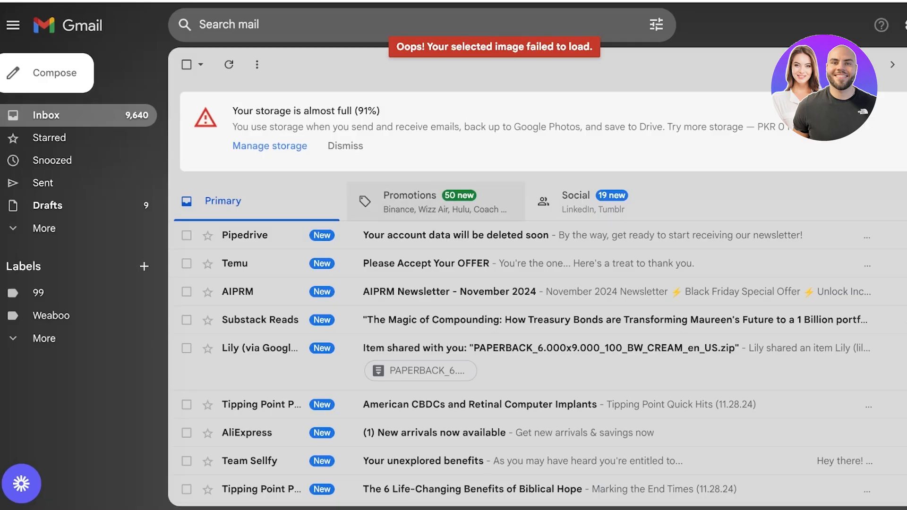
left_click(437, 202)
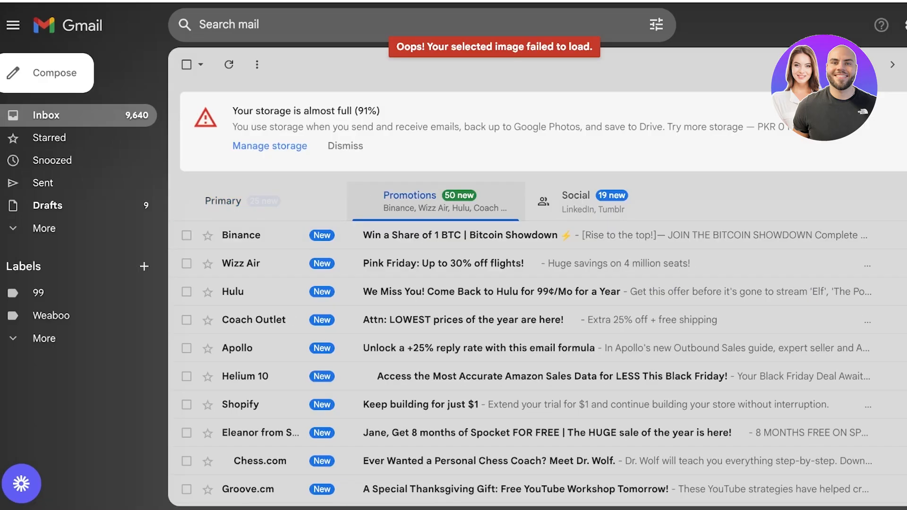
left_click(260, 201)
left_click(44, 228)
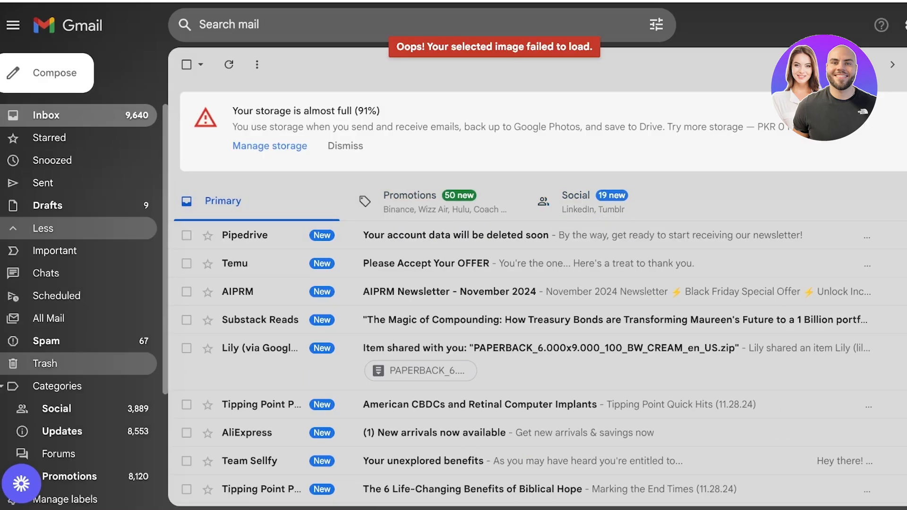
left_click(46, 340)
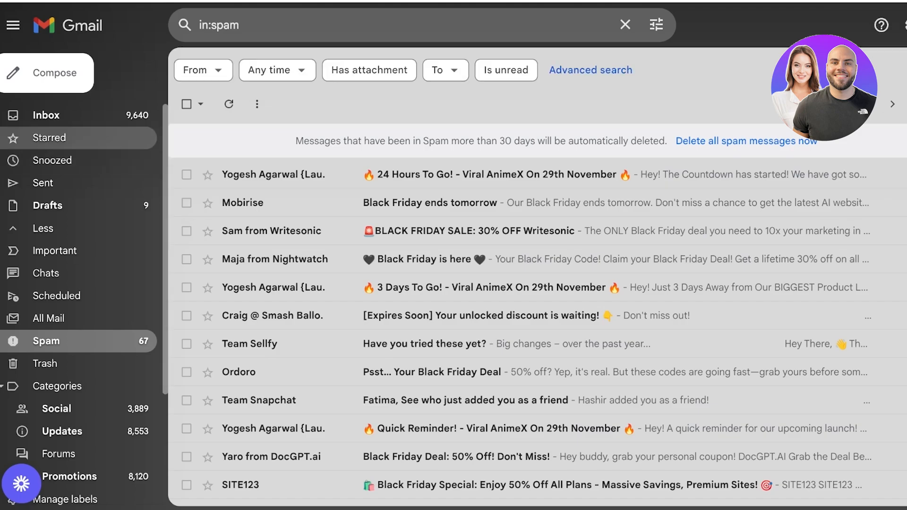
left_click(46, 115)
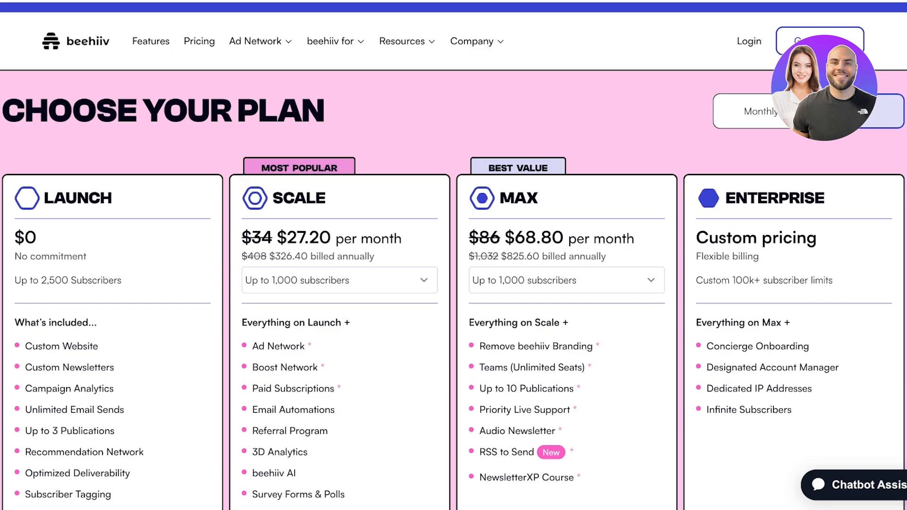
Switch the Scale plan tier to 2,500, then 10,000, then back to 1,000 subscribers to compare prices
scroll(453, 255, "down", 3)
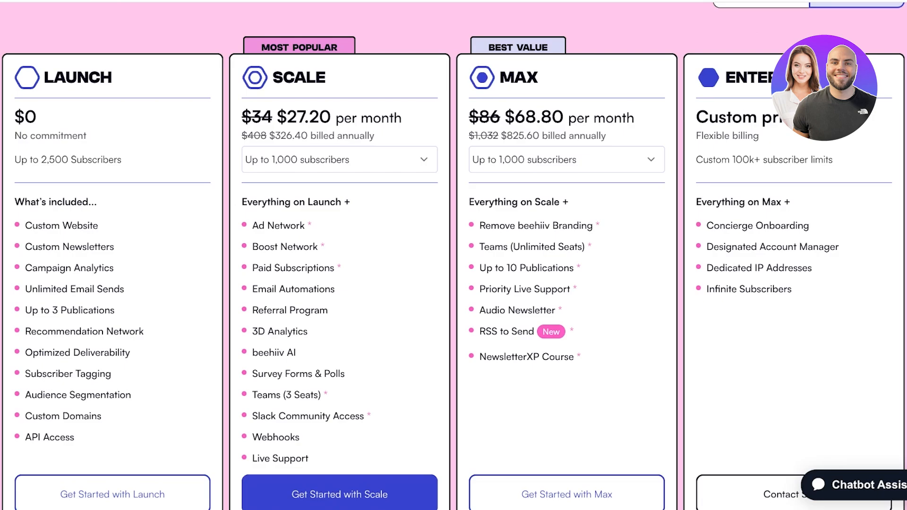
left_click(340, 159)
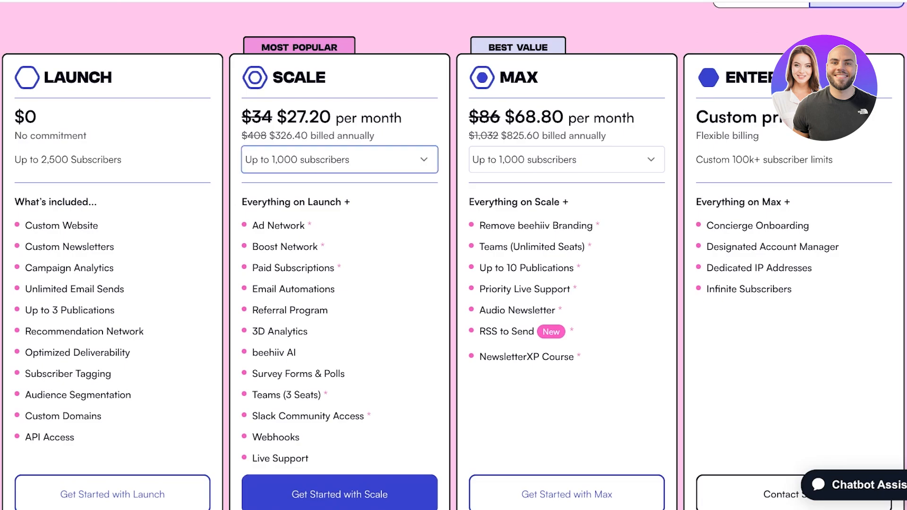
left_click(302, 178)
left_click(339, 160)
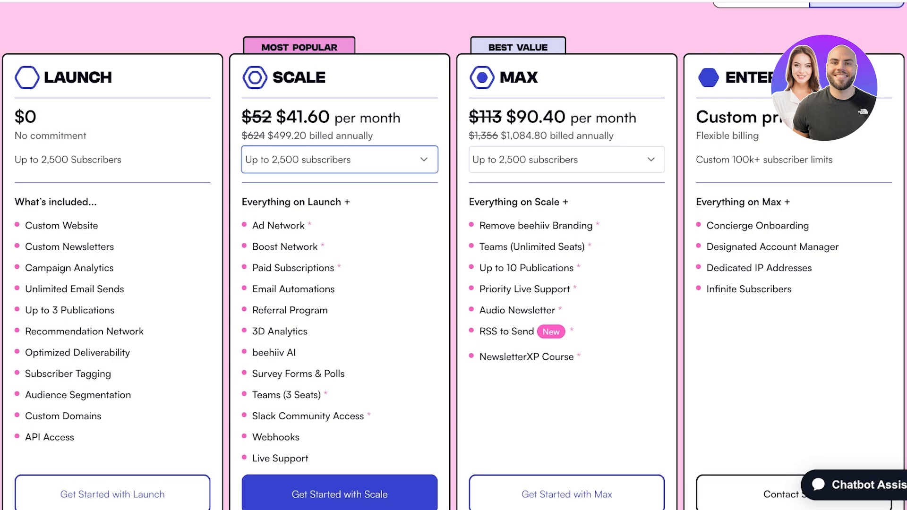
left_click(302, 197)
left_click(339, 159)
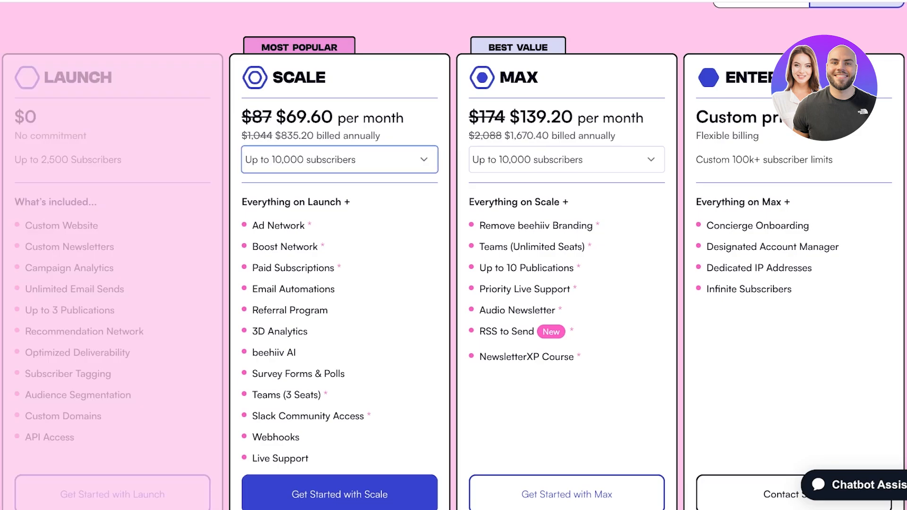
left_click(302, 109)
scroll(453, 255, "down", 2)
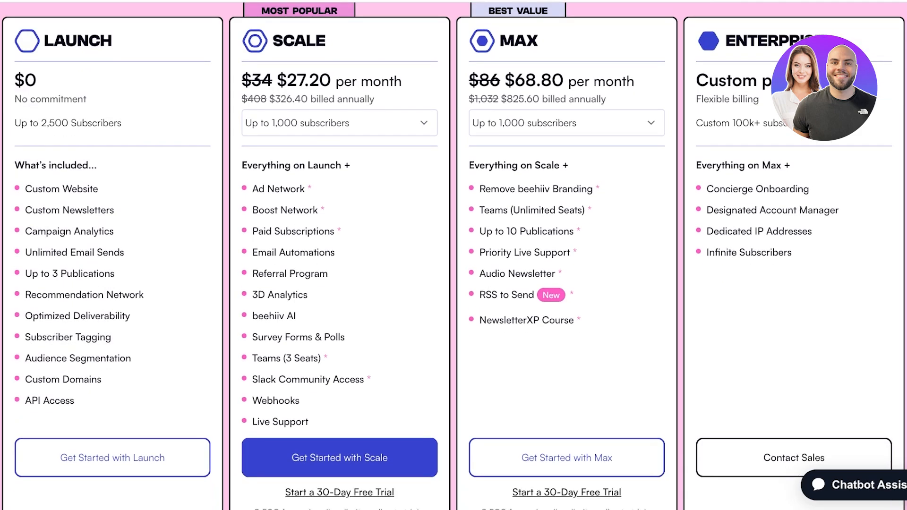
scroll(453, 255, "down", 6)
scroll(454, 255, "up", 8)
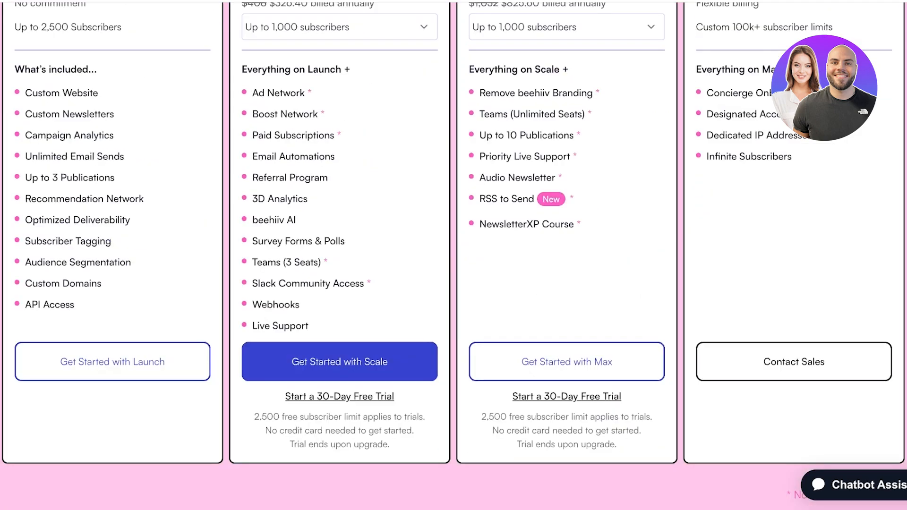
scroll(453, 255, "down", 1)
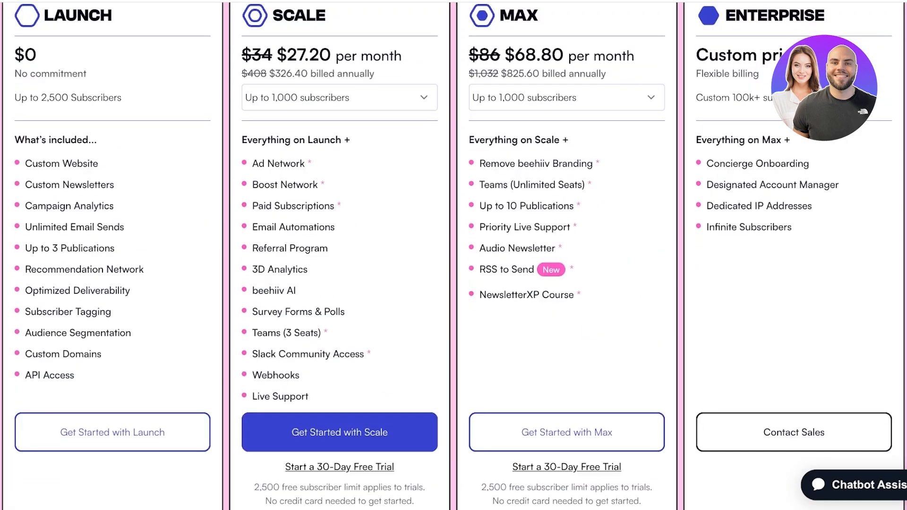
scroll(454, 255, "up", 1)
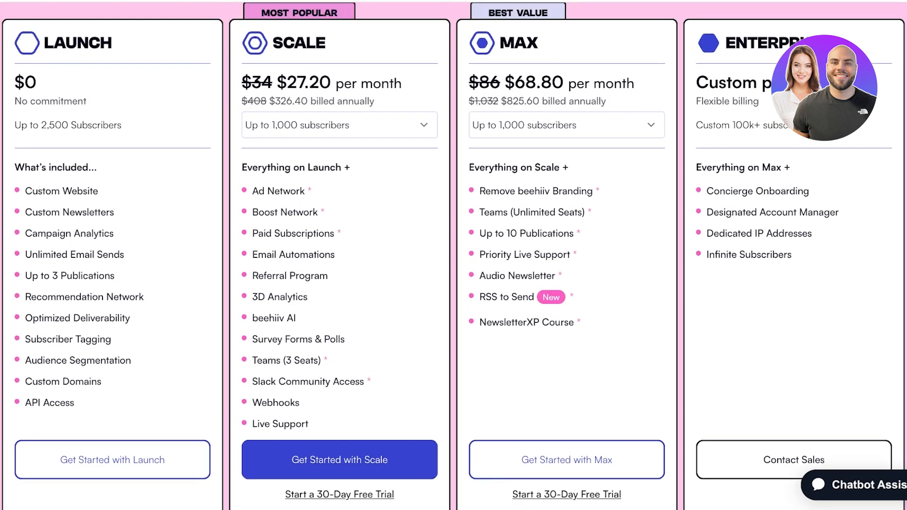